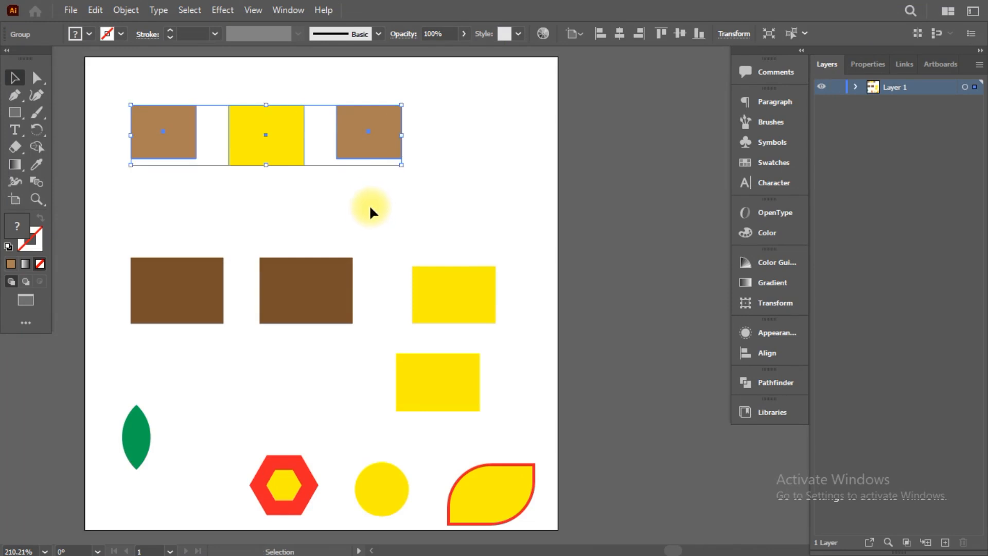
Step: Ungroup the upper row of two light-brown rectangles and one yellow rectangle
{"action": "left_click", "coordinate": [369, 205]}
{"action": "left_click", "coordinate": [363, 132]}
{"action": "key", "text": "ctrl"}
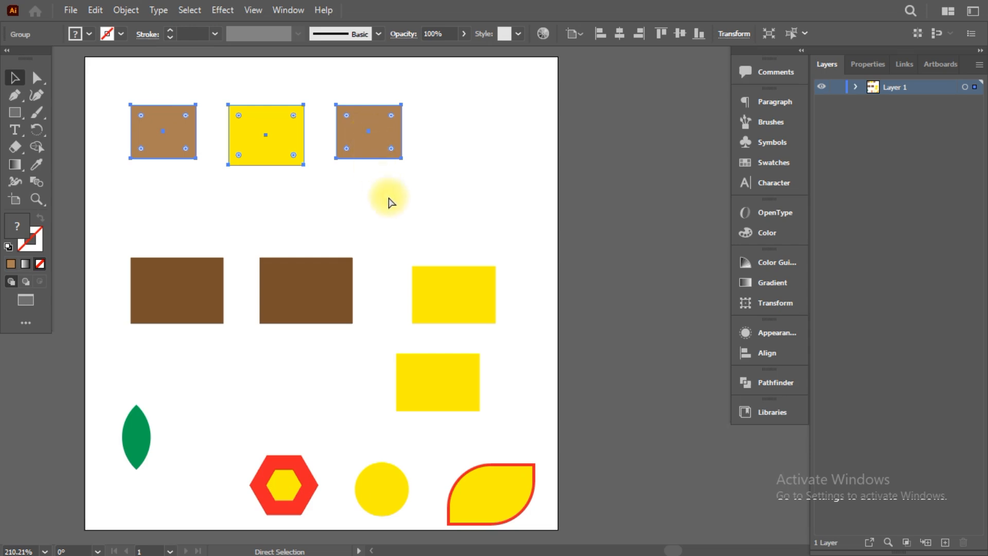
{"action": "left_click", "coordinate": [376, 155]}
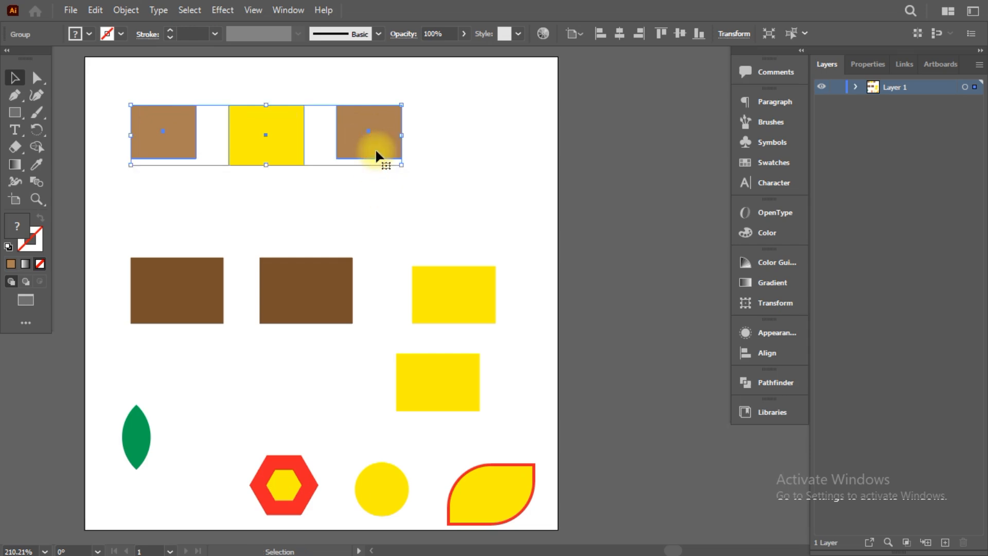
{"action": "right_click", "coordinate": [377, 150]}
{"action": "left_click", "coordinate": [416, 271]}
Step: Ungroup the middle row of two dark-brown rectangles and one yellow rectangle, and clear the selection
{"action": "left_click", "coordinate": [427, 284]}
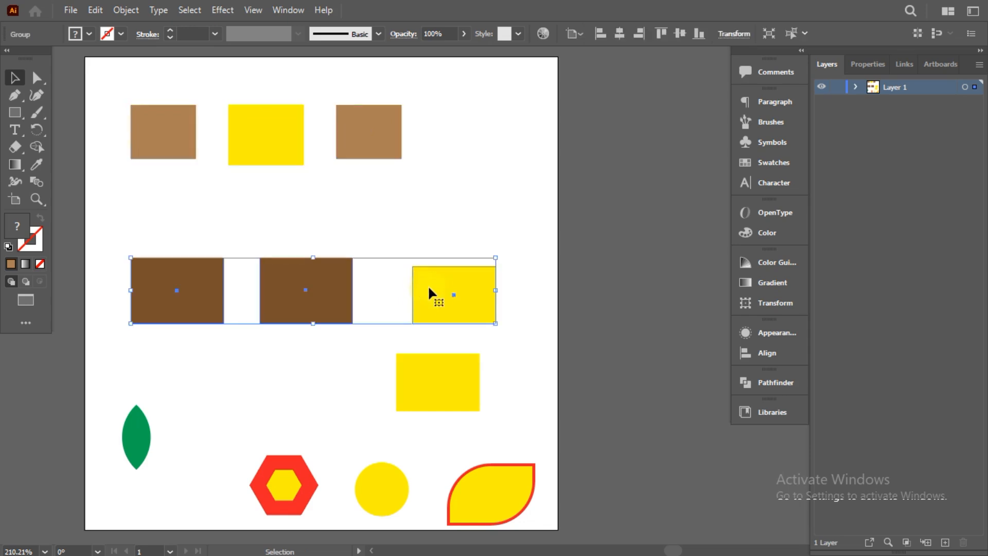
{"action": "right_click", "coordinate": [428, 285]}
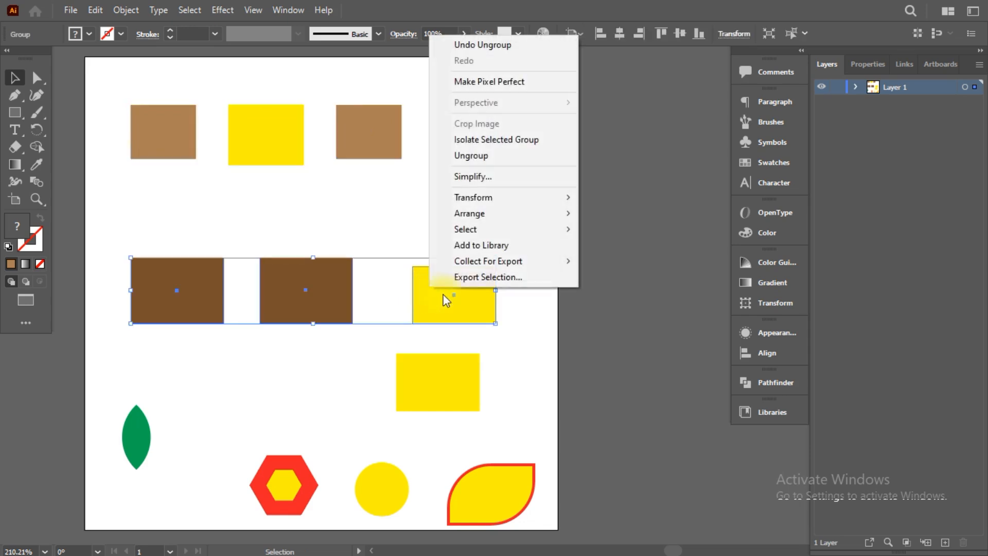
{"action": "left_click", "coordinate": [479, 158]}
{"action": "left_click", "coordinate": [530, 194]}
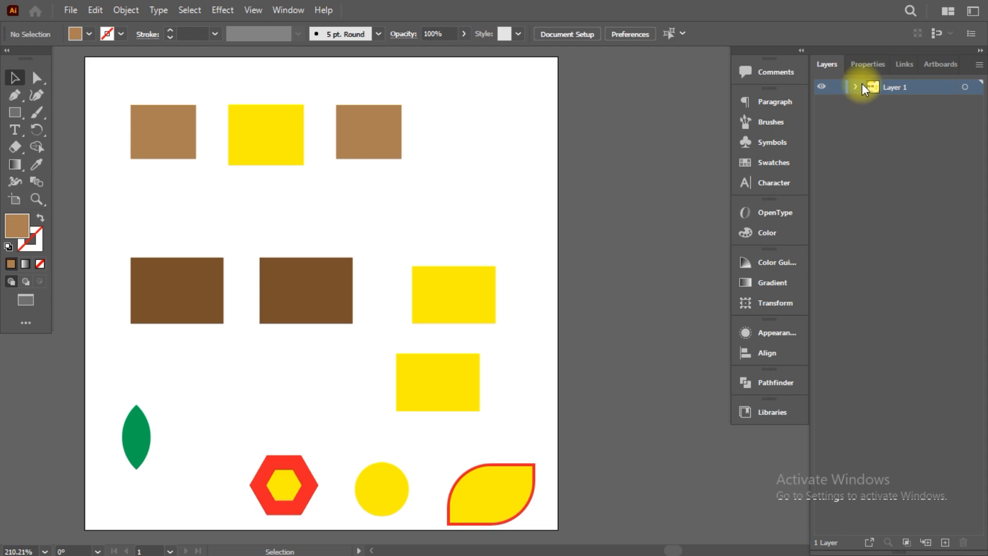
Step: Hide and show Layer 1 again, and expand its list of objects
{"action": "left_click", "coordinate": [823, 88]}
{"action": "left_click", "coordinate": [824, 89]}
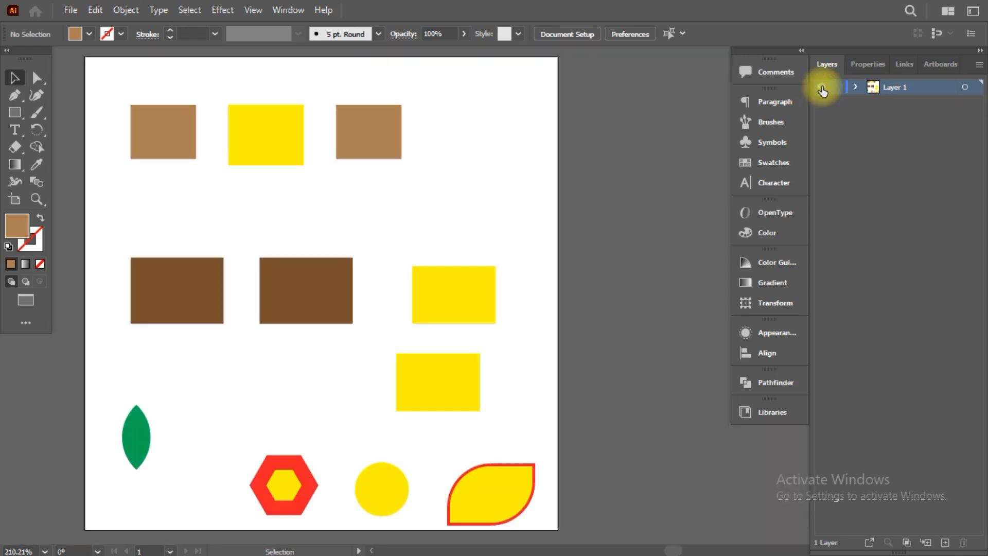
{"action": "left_click", "coordinate": [856, 88]}
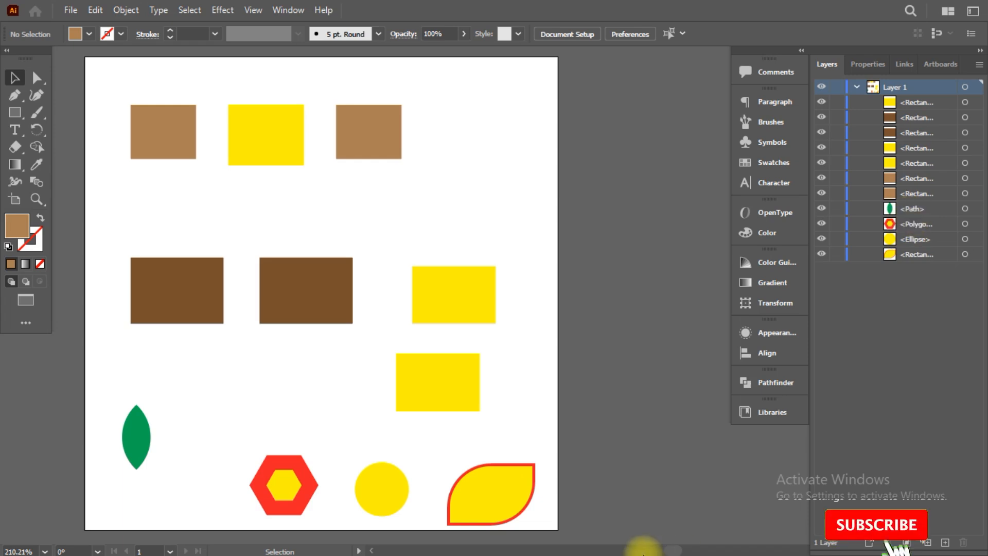
Step: Select the lower shapes, the dark-brown rectangles and the two yellow rectangles one by one to find each in the layer list
{"action": "left_click", "coordinate": [484, 492]}
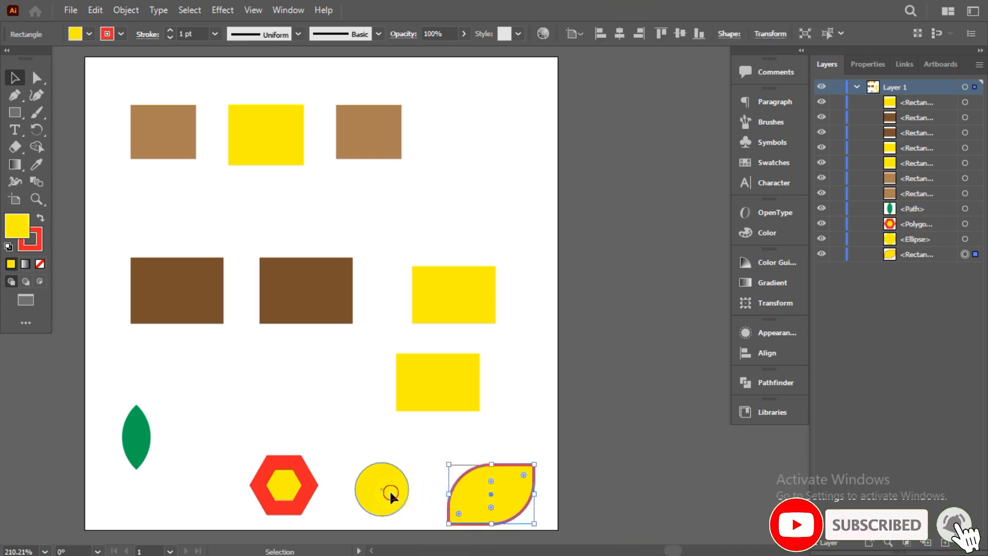
{"action": "left_click", "coordinate": [382, 489]}
{"action": "left_click", "coordinate": [271, 476]}
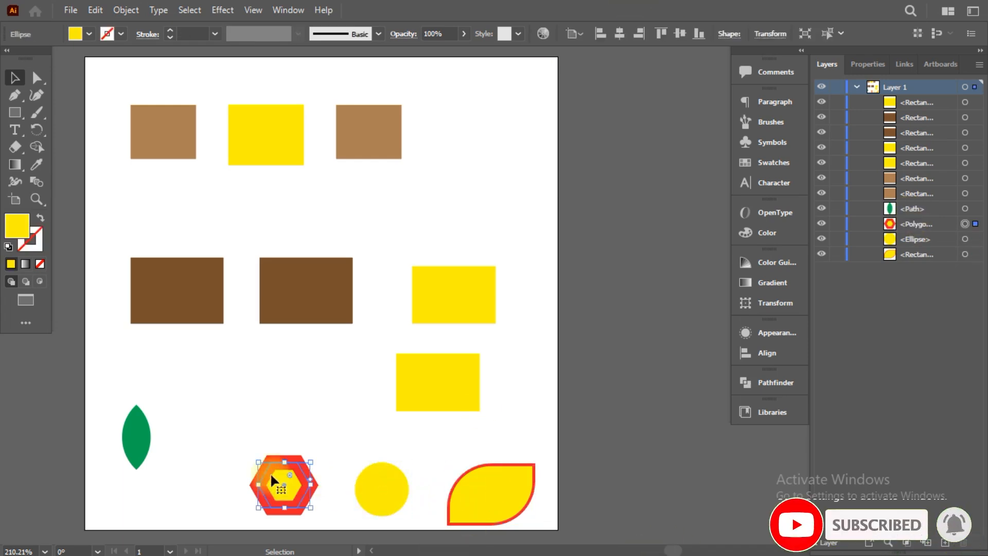
{"action": "left_click", "coordinate": [131, 437]}
{"action": "left_click", "coordinate": [141, 309]}
{"action": "left_click", "coordinate": [278, 320]}
{"action": "left_click", "coordinate": [470, 298]}
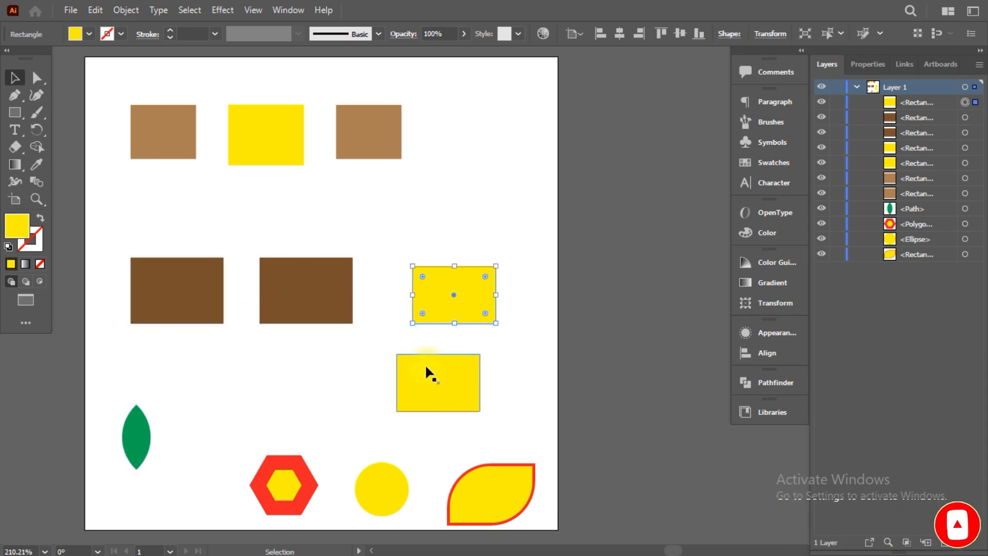
{"action": "left_click", "coordinate": [425, 363]}
Step: Collapse and re-expand Layer 1 to review its objects, leave it collapsed, and clear the selection
{"action": "left_click", "coordinate": [854, 87]}
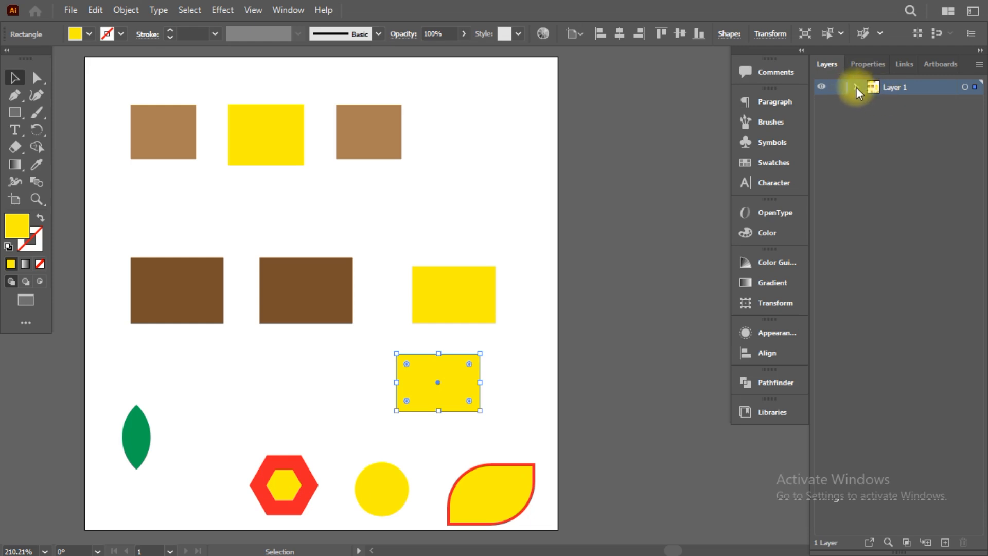
{"action": "left_click", "coordinate": [857, 88]}
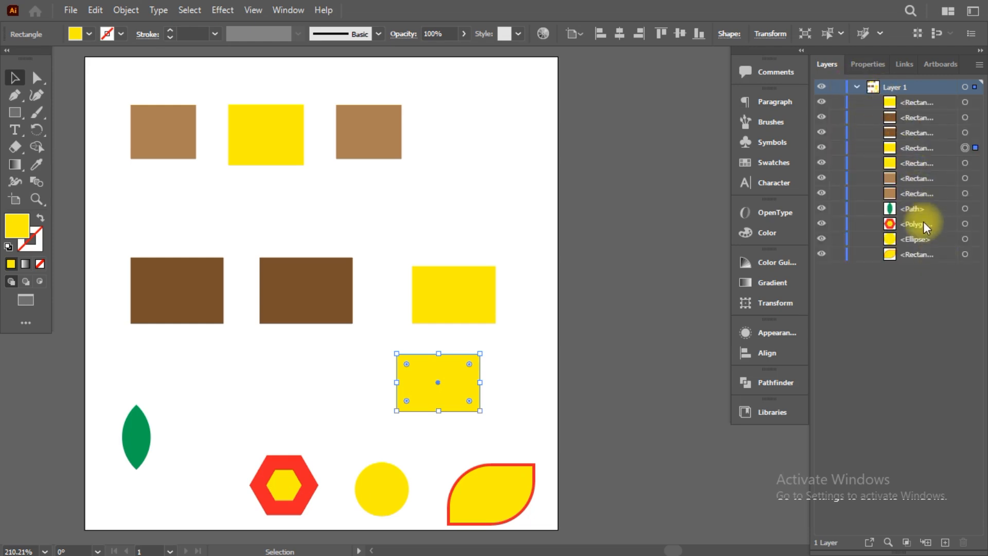
{"action": "left_click", "coordinate": [857, 87]}
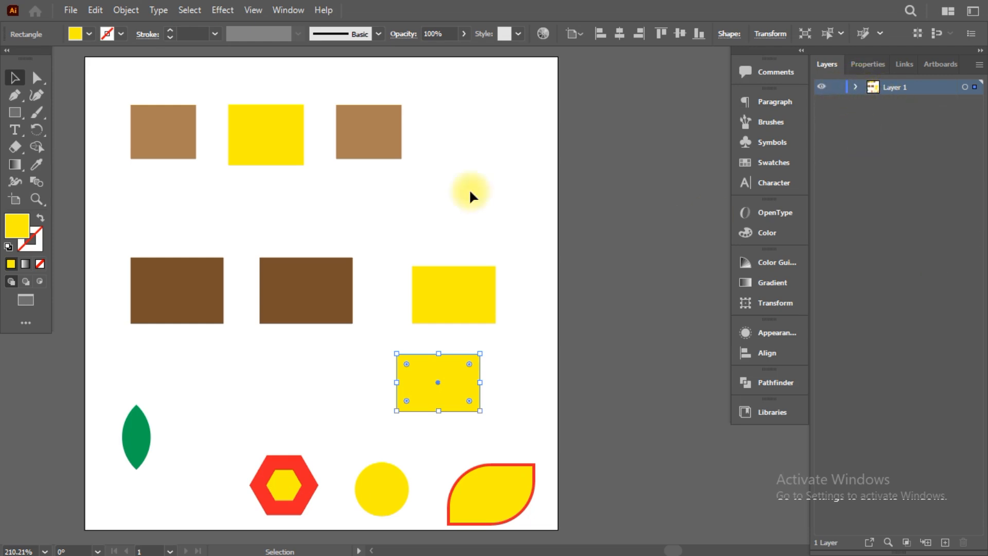
{"action": "left_click", "coordinate": [390, 200]}
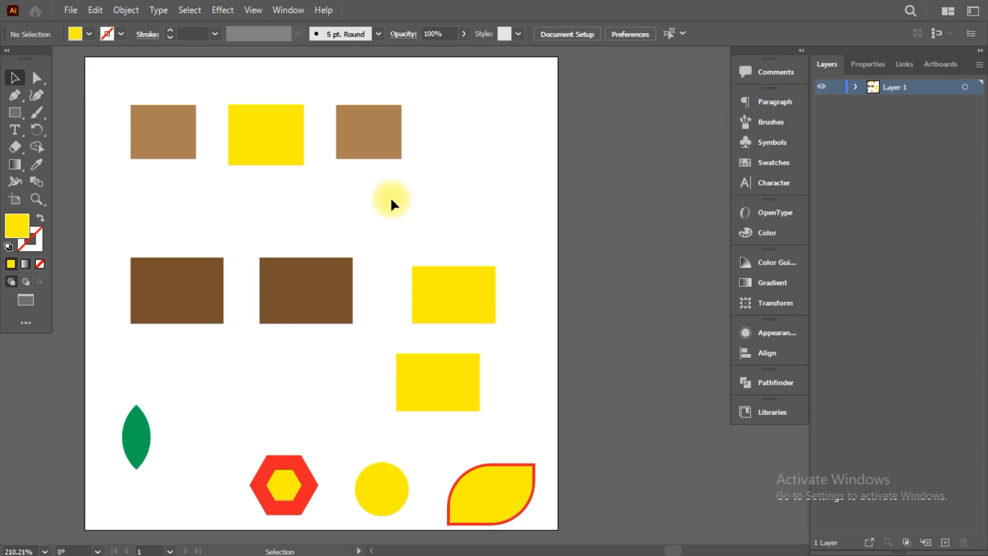
{"action": "scroll", "coordinate": [391, 201], "scroll_direction": "up", "scroll_amount": 1}
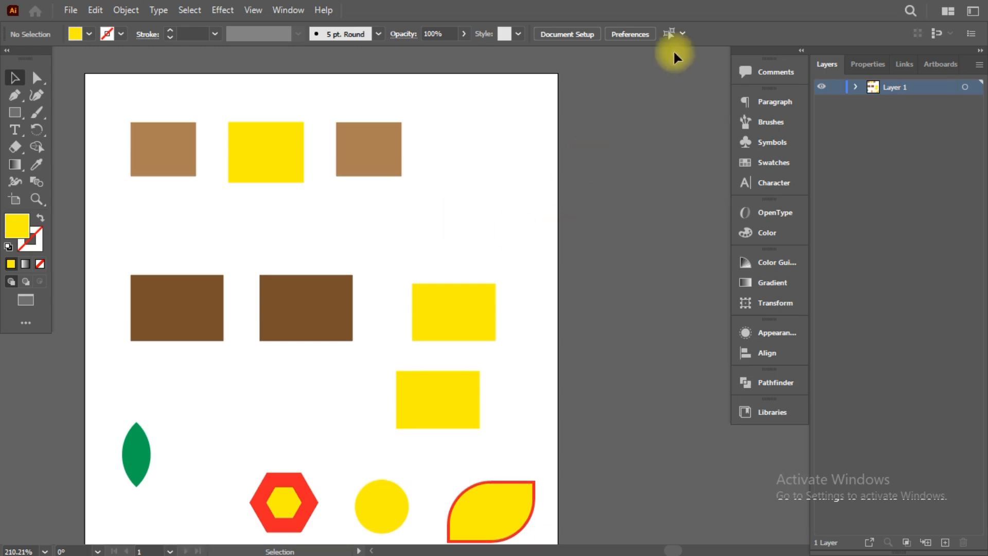
{"action": "double_click", "coordinate": [895, 87]}
{"action": "type", "text": "Head"}
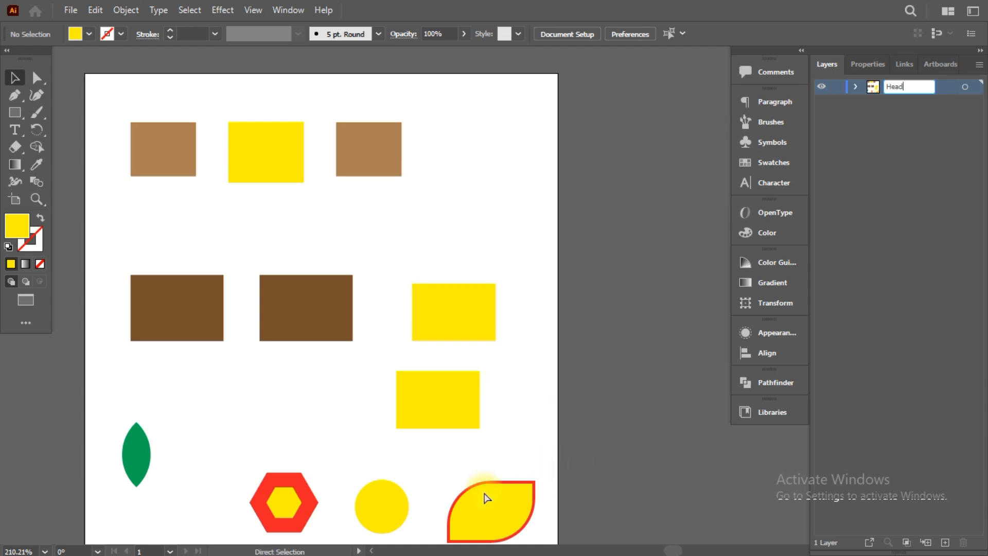
{"action": "key", "text": "Escape"}
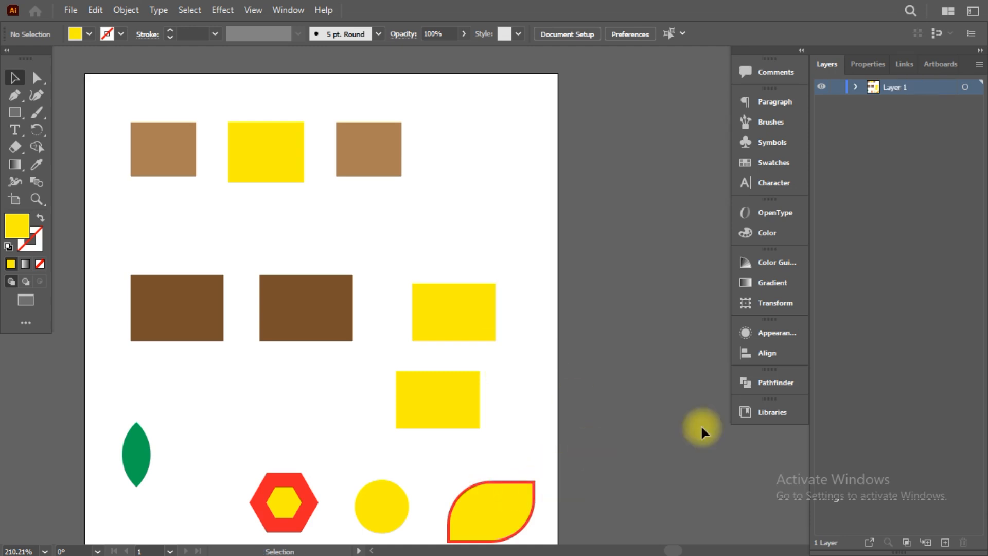
Step: Add a new layer and draw four small yellow rectangles in a row on it, between the upper and middle rows
{"action": "left_click", "coordinate": [946, 543]}
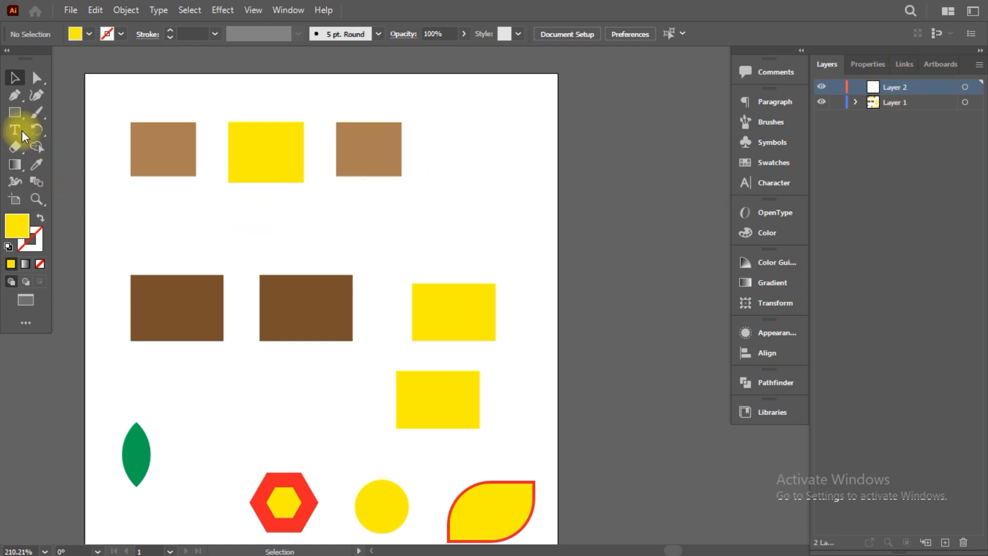
{"action": "key", "text": "m"}
{"action": "left_click_drag", "start_coordinate": [378, 214], "coordinate": [540, 248]}
{"action": "left_click", "coordinate": [15, 77]}
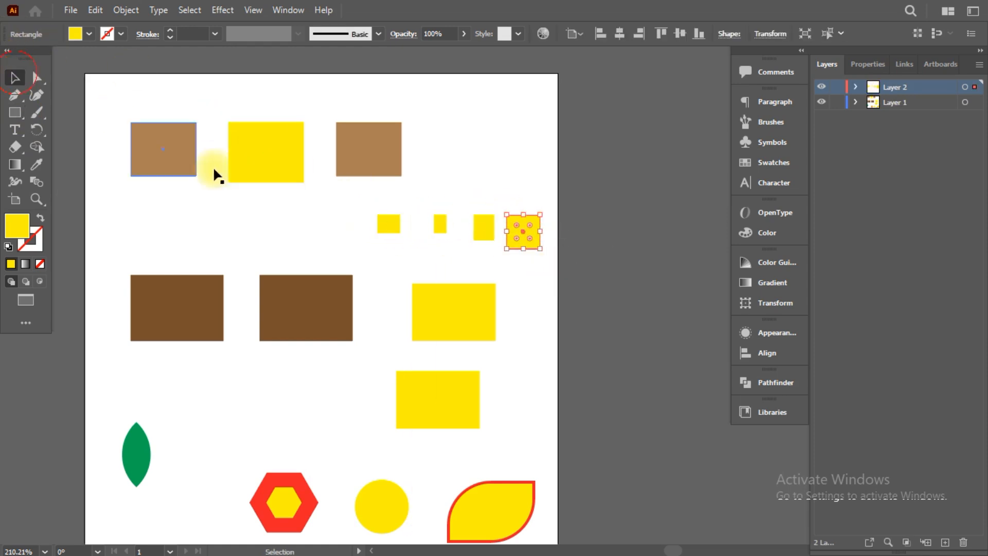
Step: Select several of the small rectangles in turn, ending with the largest, and expand Layer 2 to view its objects
{"action": "left_click", "coordinate": [383, 227]}
{"action": "left_click", "coordinate": [484, 228]}
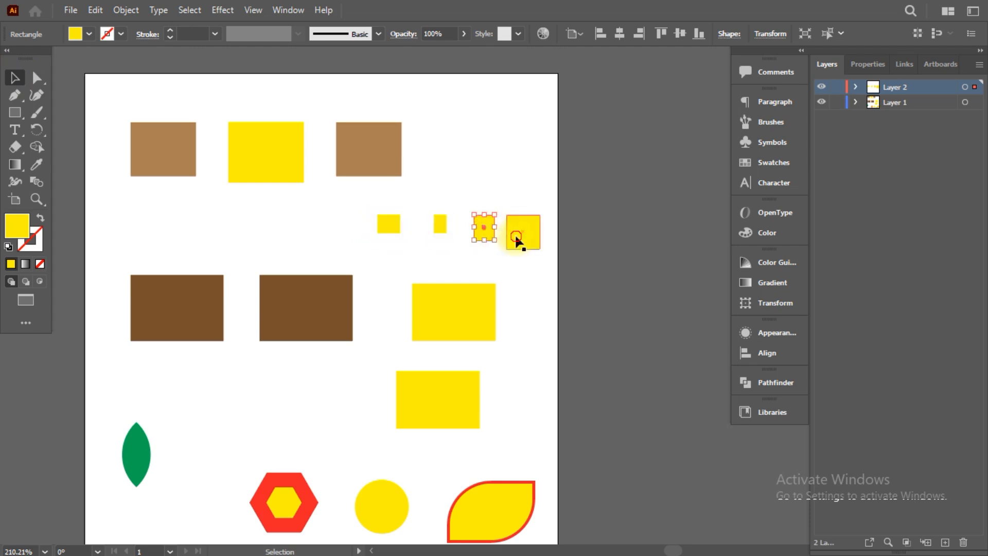
{"action": "left_click", "coordinate": [517, 236]}
{"action": "left_click", "coordinate": [856, 87]}
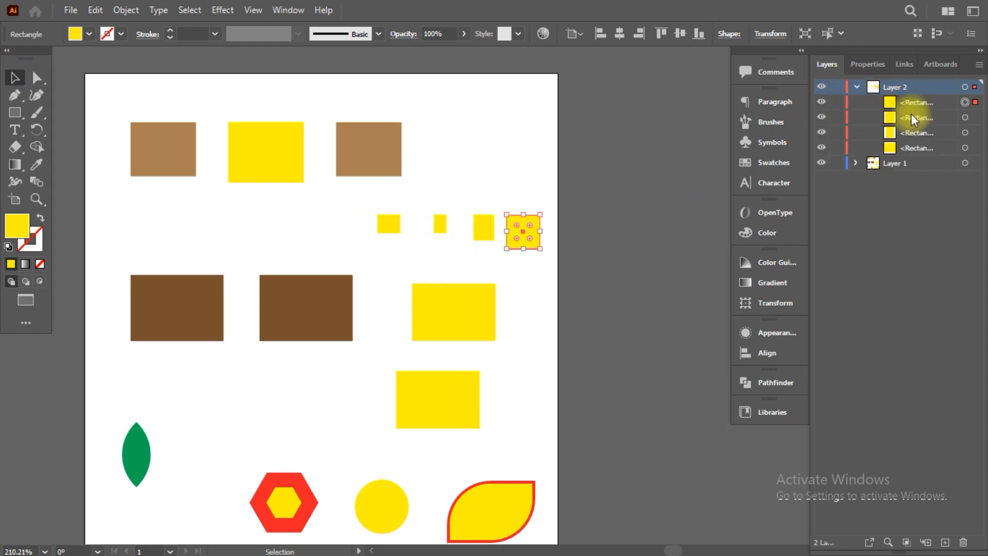
Step: Fill the largest small rectangle with dark blue and the one next to it with light blue
{"action": "left_click", "coordinate": [88, 34]}
{"action": "left_click", "coordinate": [91, 58]}
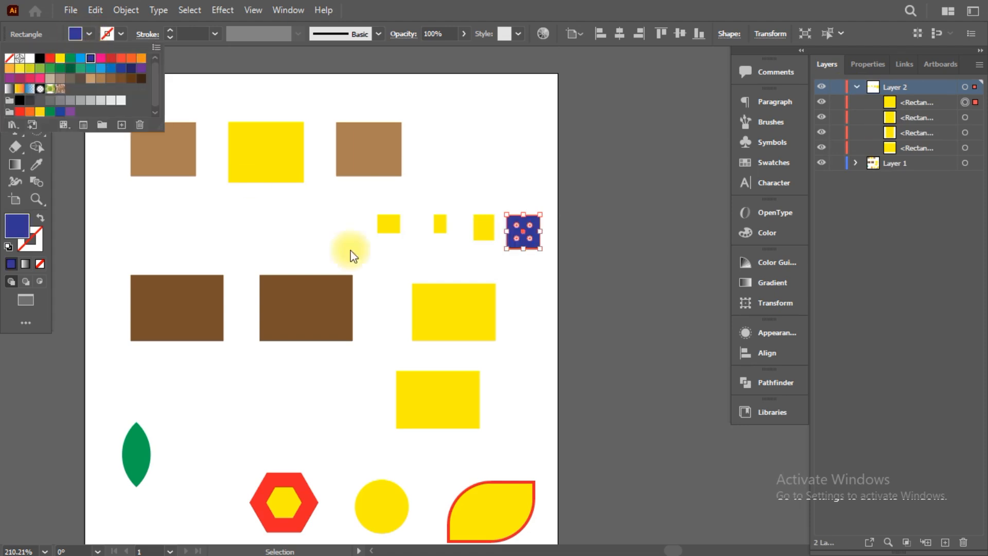
{"action": "left_click", "coordinate": [493, 231]}
{"action": "left_click", "coordinate": [485, 230]}
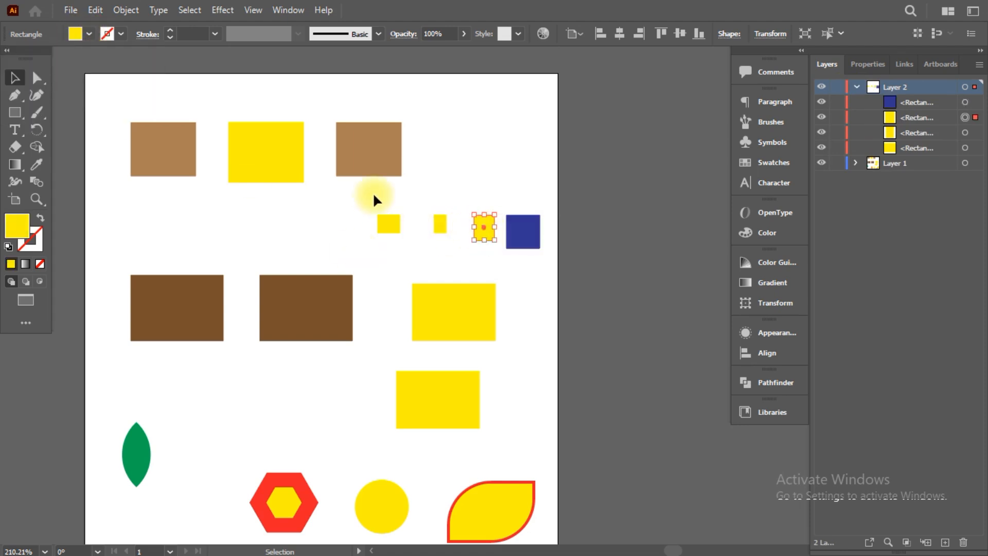
{"action": "left_click", "coordinate": [88, 34]}
{"action": "left_click", "coordinate": [102, 68]}
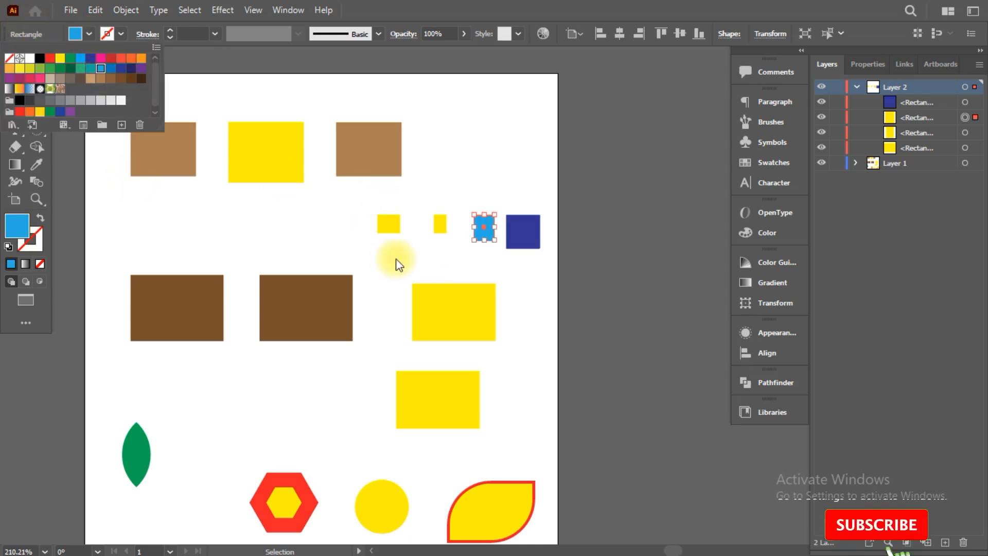
Step: Fill the narrowest small rectangle with the light-blue swatch C=70 M=15 Y=0 K=0
{"action": "left_click", "coordinate": [436, 226]}
{"action": "left_click", "coordinate": [439, 224]}
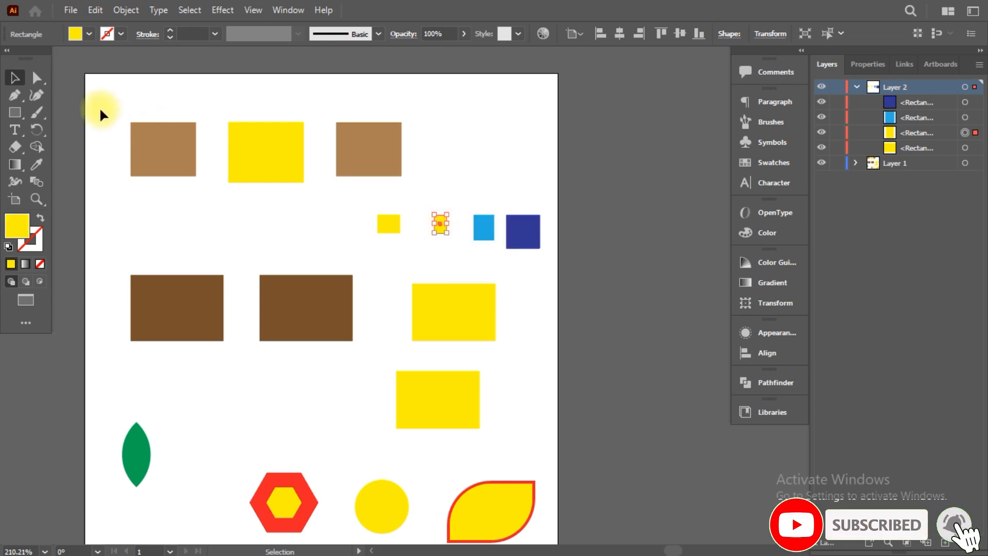
{"action": "left_click", "coordinate": [87, 36]}
{"action": "left_click", "coordinate": [101, 69]}
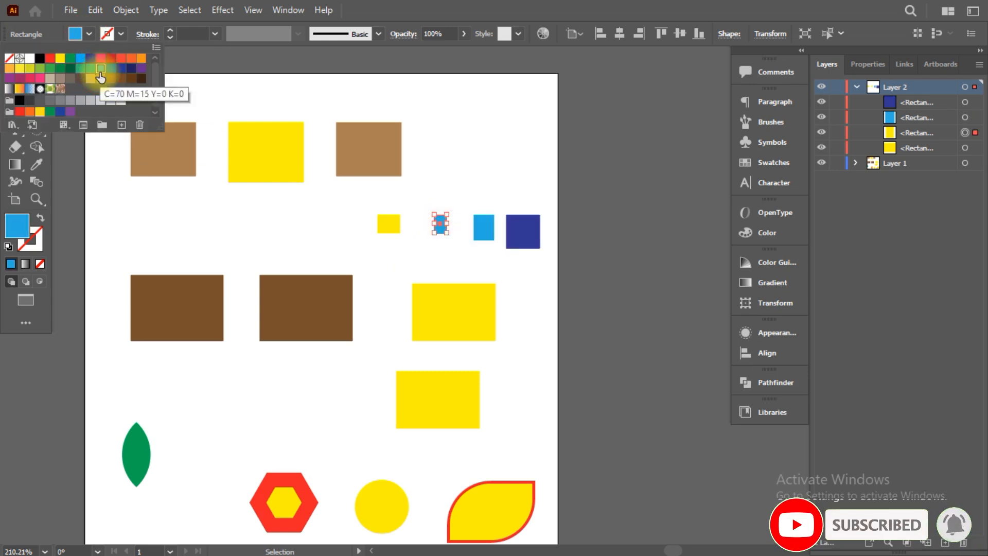
{"action": "left_click", "coordinate": [437, 97]}
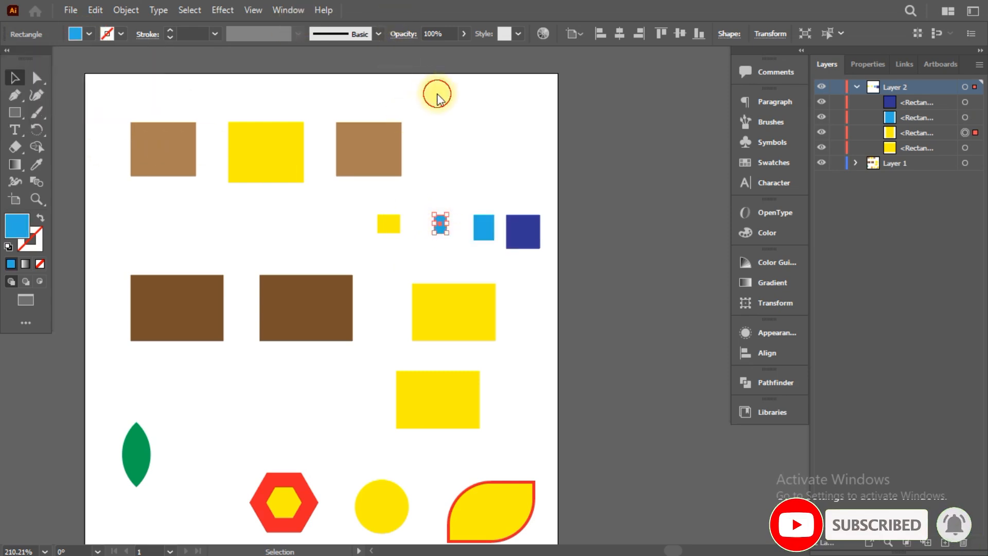
Step: Collapse Layer 2 and toggle Layer 1's visibility off and on to check which shapes belong to it
{"action": "left_click", "coordinate": [857, 88]}
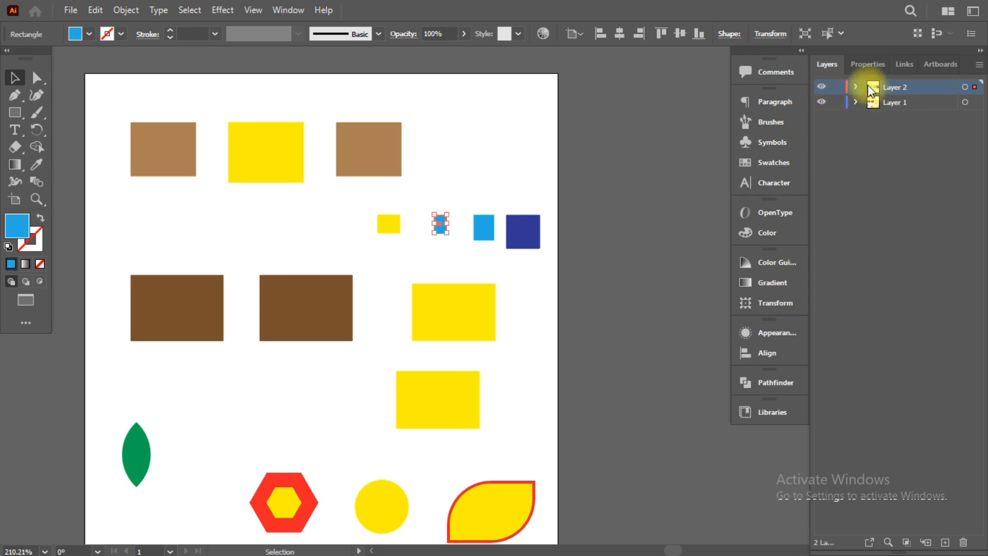
{"action": "left_click", "coordinate": [822, 103]}
{"action": "left_click", "coordinate": [822, 103]}
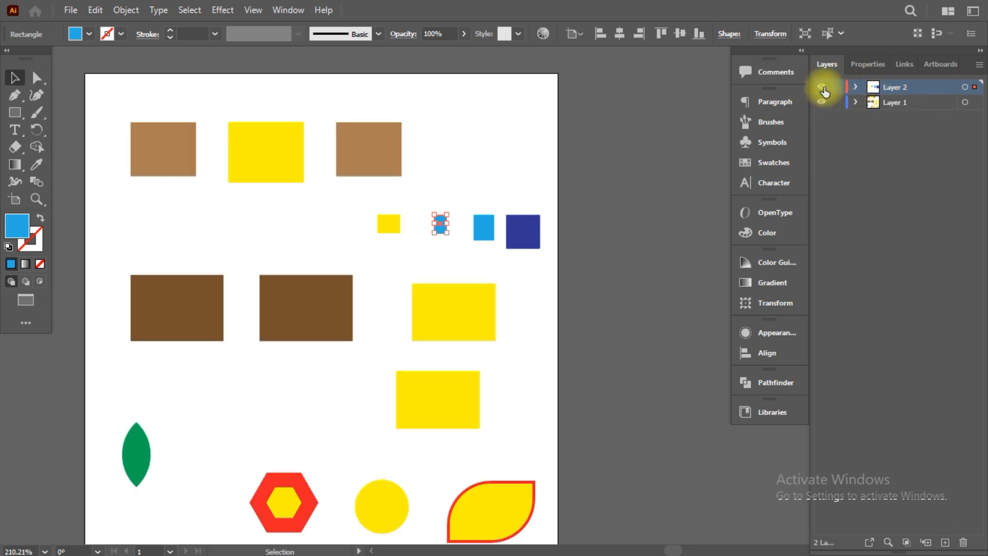
{"action": "left_click", "coordinate": [823, 104]}
{"action": "left_click", "coordinate": [822, 103]}
{"action": "left_click", "coordinate": [822, 103]}
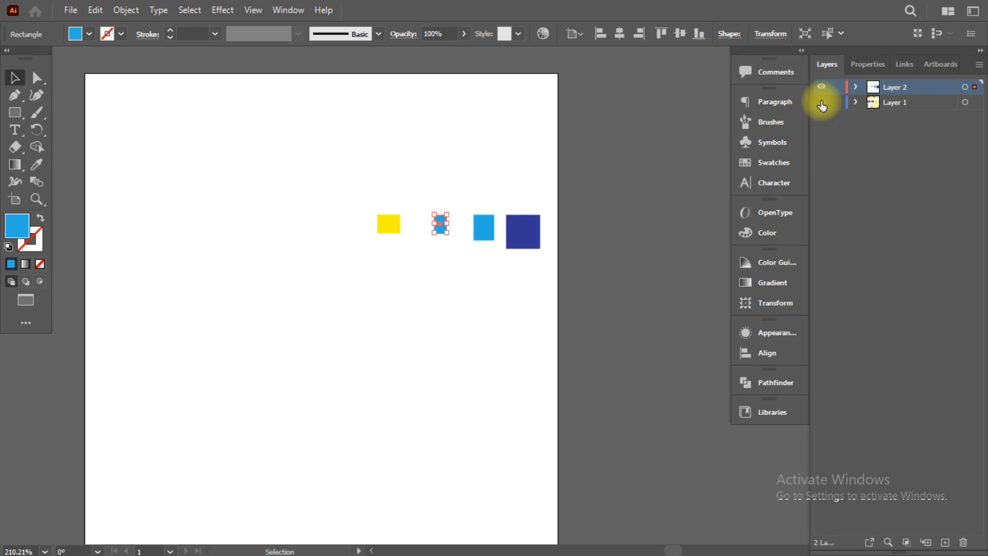
{"action": "left_click", "coordinate": [822, 103]}
Step: Toggle Layer 2's visibility off and on to check which shapes belong to it
{"action": "left_click", "coordinate": [820, 88]}
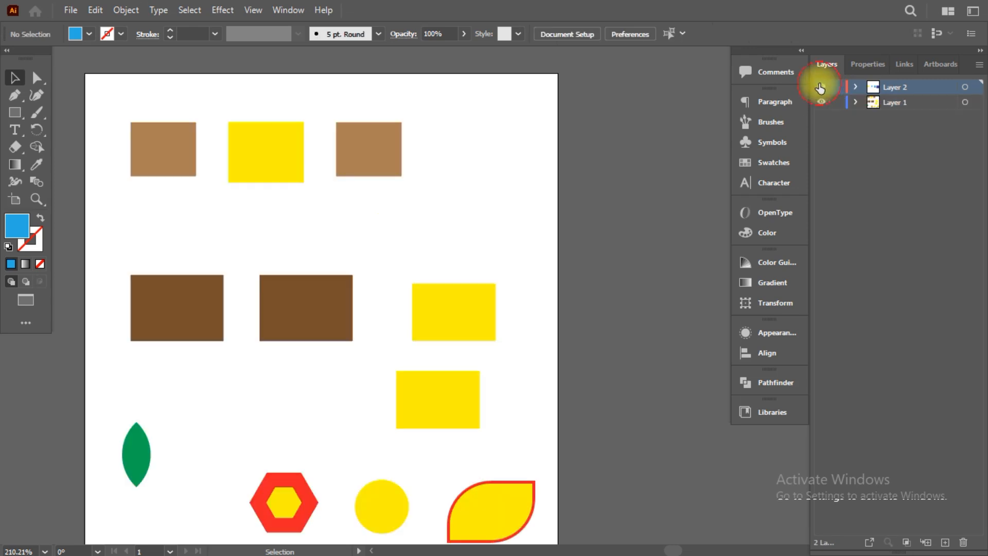
{"action": "left_click", "coordinate": [820, 88]}
{"action": "left_click", "coordinate": [821, 87]}
{"action": "left_click", "coordinate": [821, 88]}
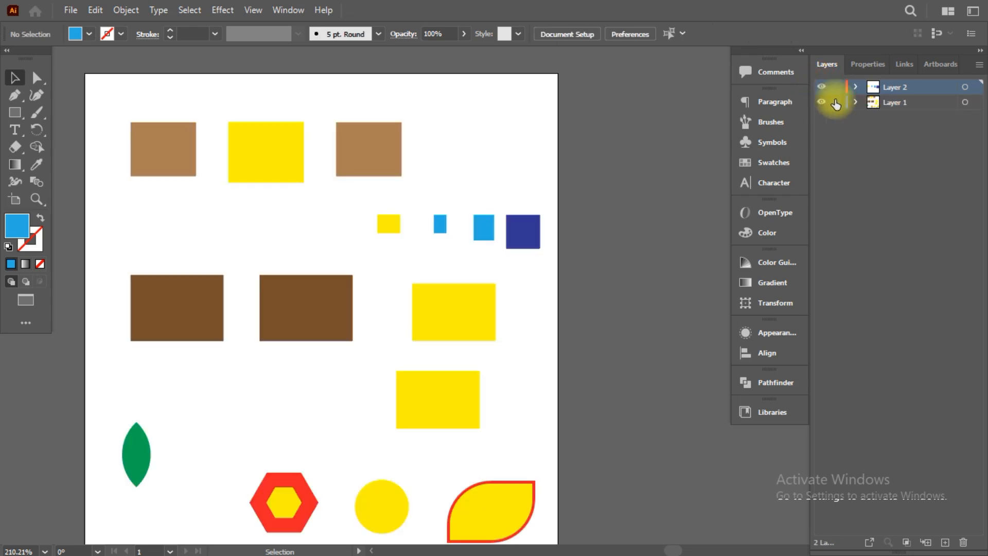
Step: Expand Layer 1 and select the middle row's yellow rectangle, followed by the dark-brown rectangle beside it through the layer list
{"action": "left_click", "coordinate": [852, 102]}
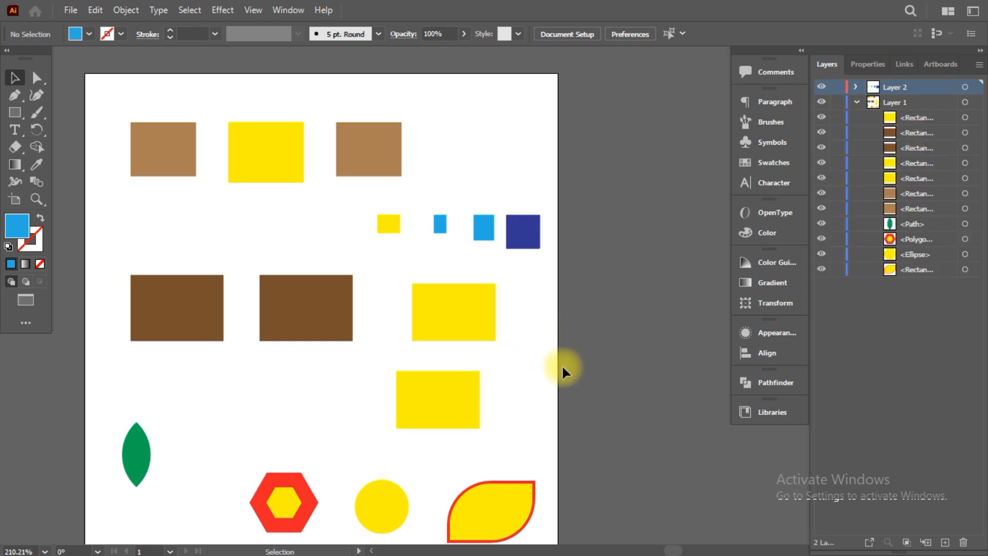
{"action": "left_click", "coordinate": [460, 323]}
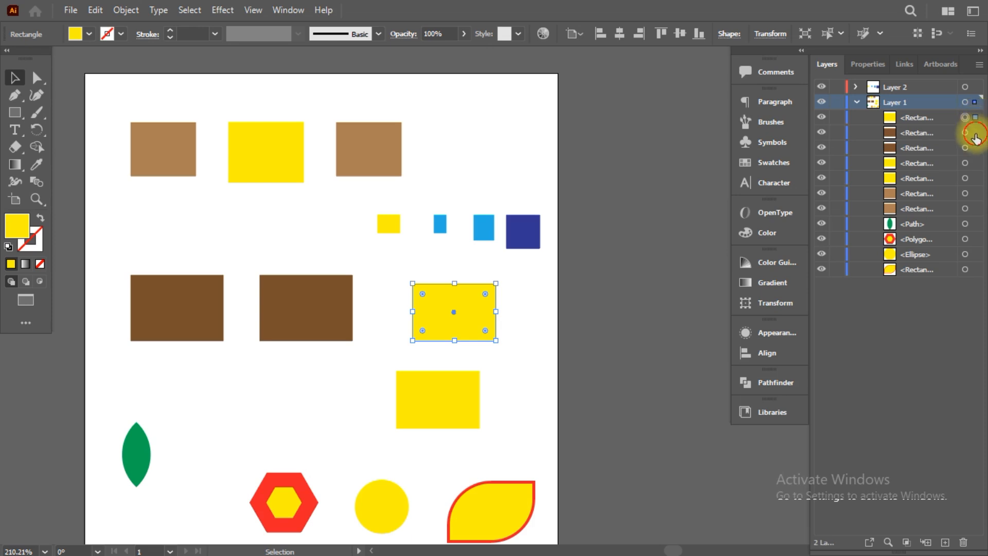
{"action": "left_click", "coordinate": [976, 134]}
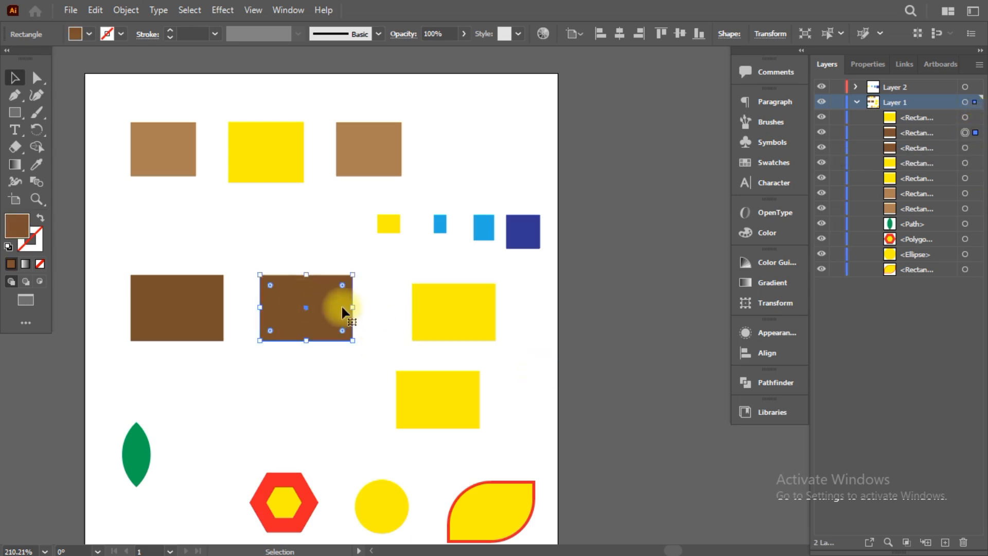
Step: Select the leftmost dark-brown rectangle and the red hexagon through Layer 1's list and the red-outlined leaf shape on the artboard, and collapse the layer
{"action": "left_click", "coordinate": [974, 148]}
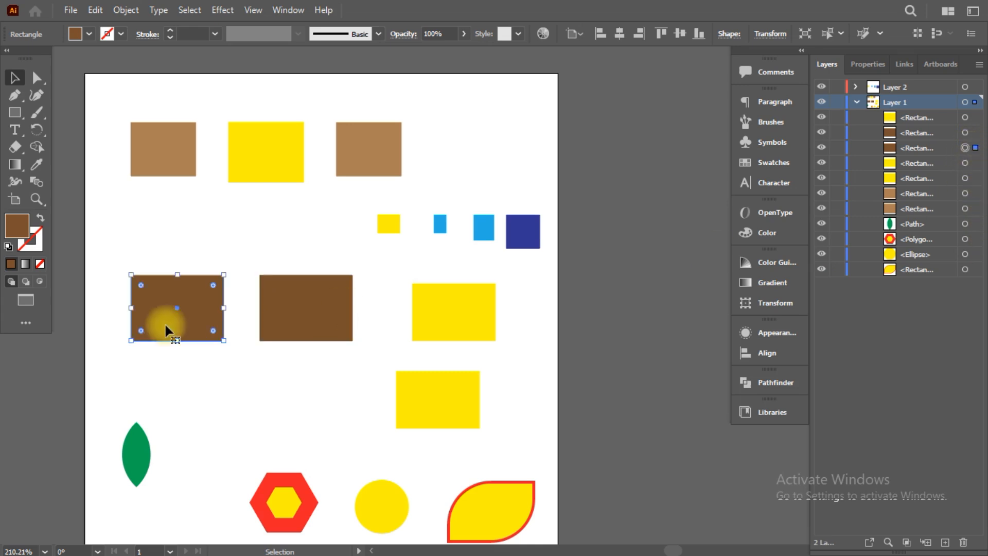
{"action": "left_click", "coordinate": [973, 240]}
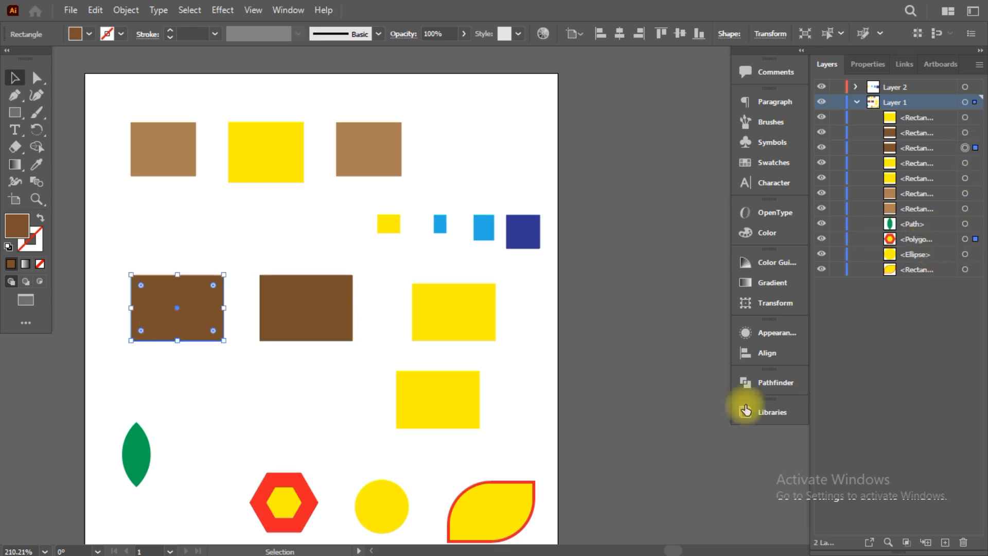
{"action": "left_click", "coordinate": [499, 446]}
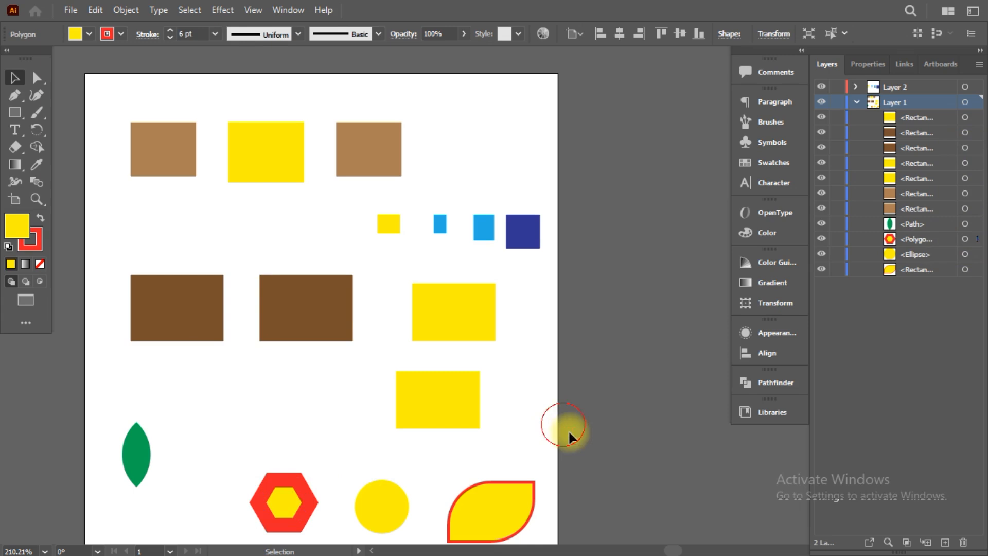
{"action": "left_click", "coordinate": [492, 501]}
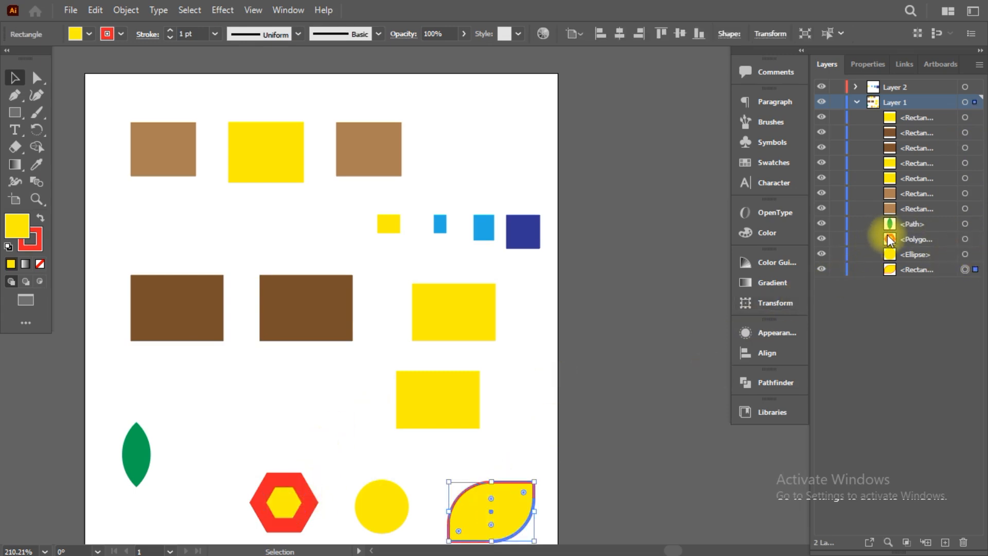
{"action": "left_click", "coordinate": [965, 239]}
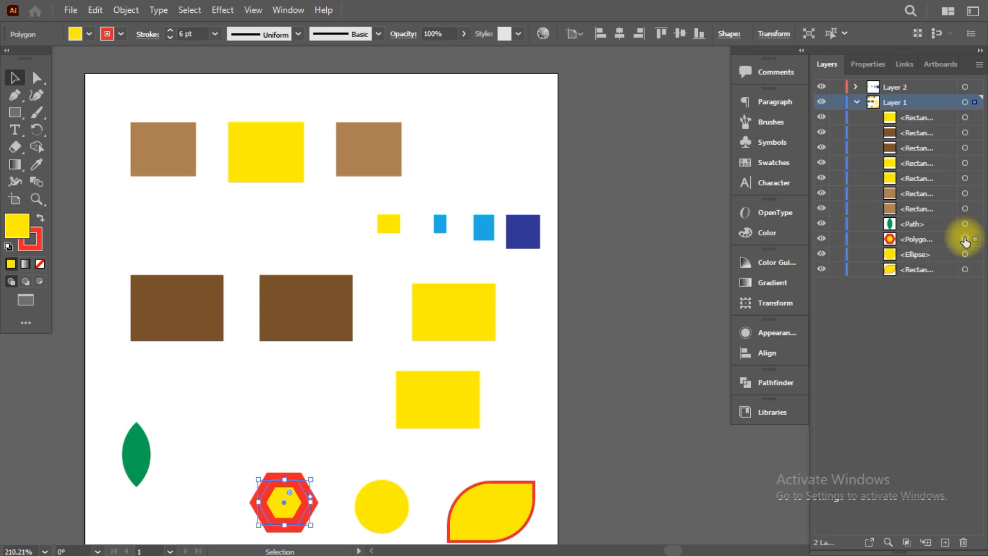
{"action": "left_click", "coordinate": [858, 102]}
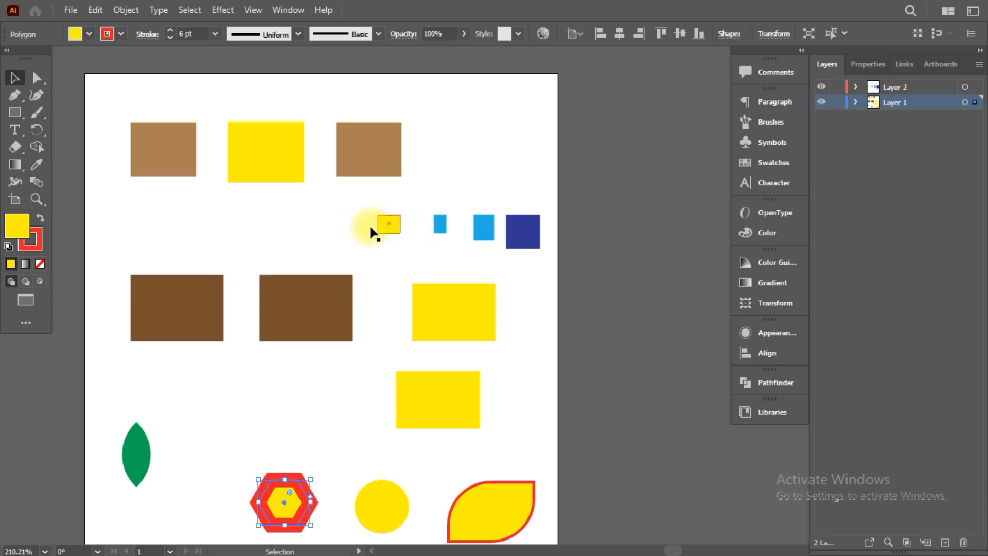
Step: Select the row of four small rectangles on Layer 2 and align them along their bottom edges
{"action": "left_click_drag", "start_coordinate": [360, 221], "coordinate": [521, 248]}
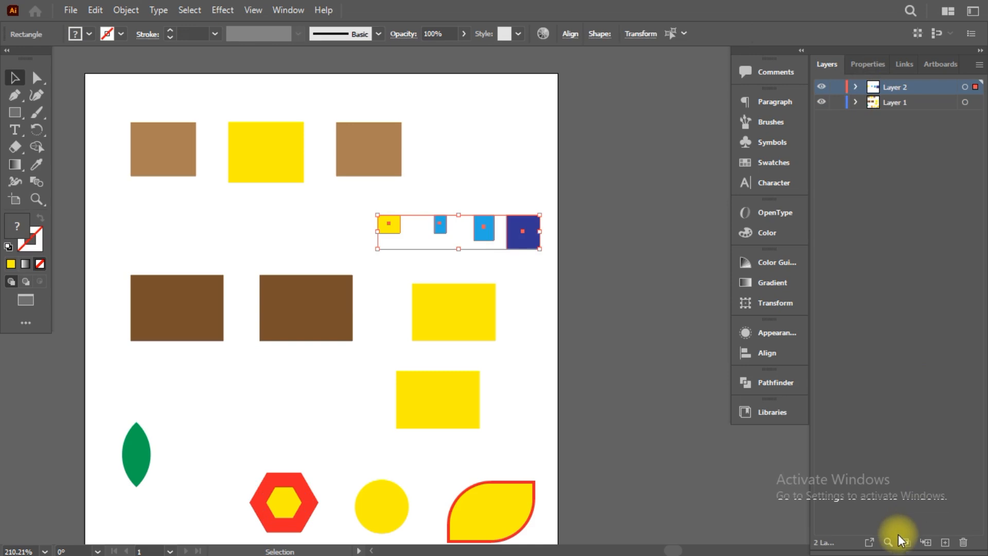
{"action": "left_click", "coordinate": [865, 65]}
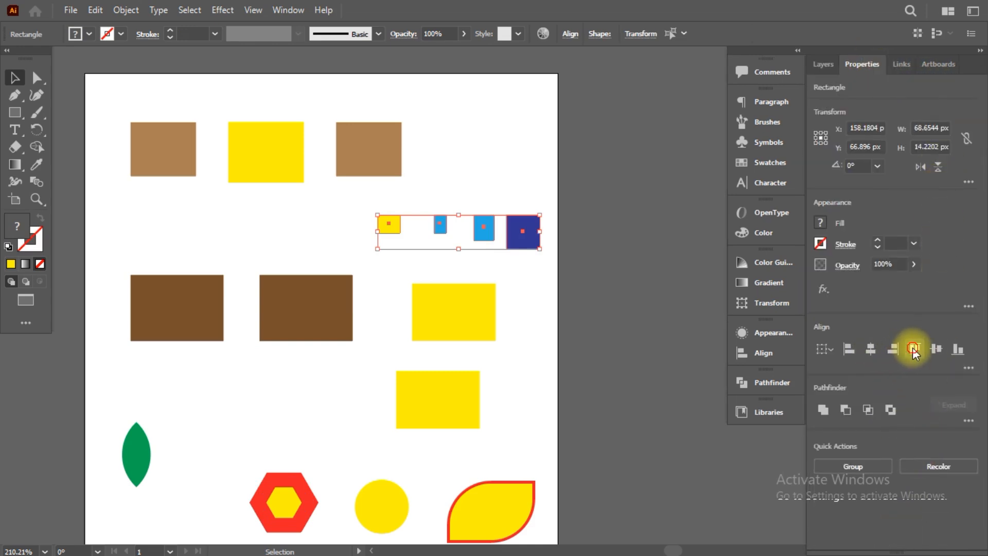
{"action": "left_click", "coordinate": [958, 350]}
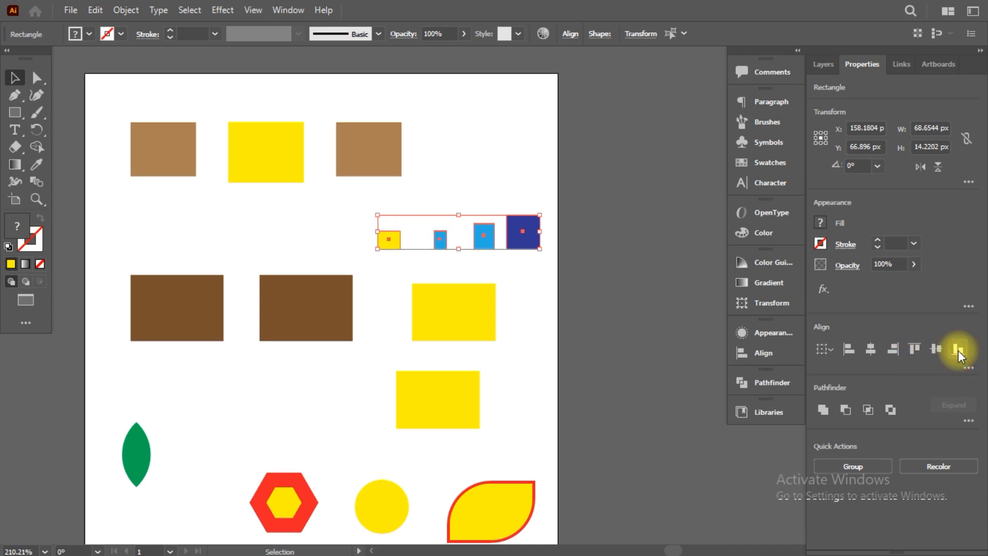
{"action": "left_click", "coordinate": [625, 208]}
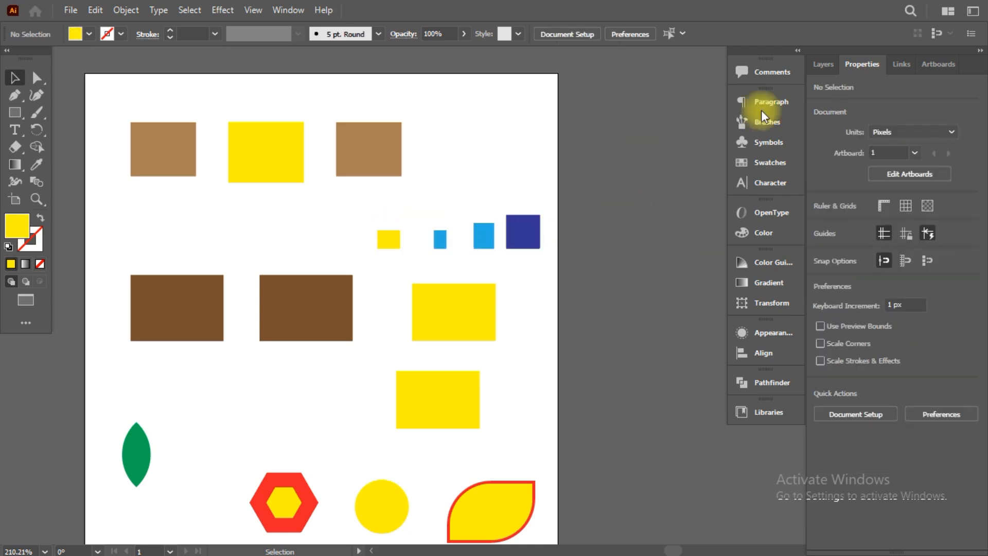
Step: Check which objects Layer 2 contains and rename the layer as Main 1
{"action": "left_click", "coordinate": [823, 65]}
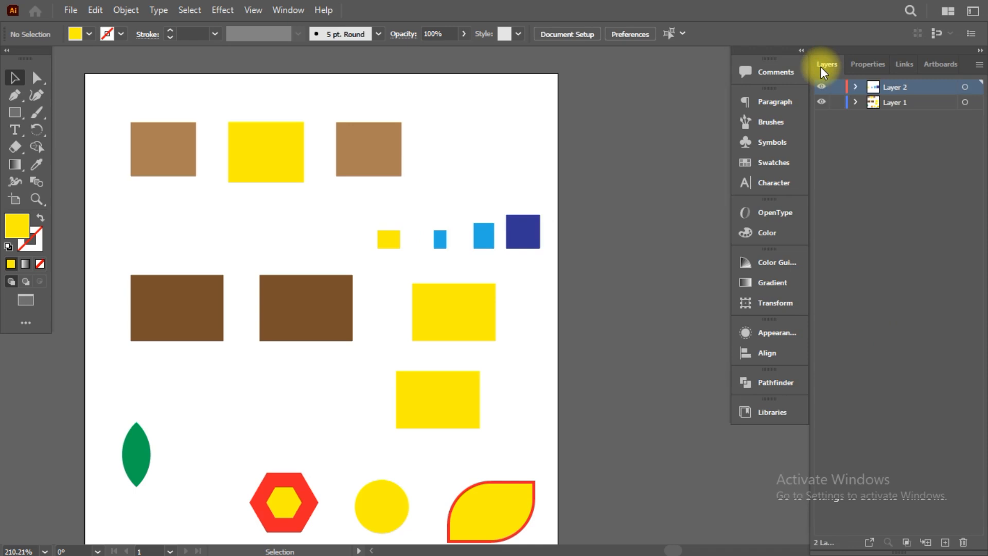
{"action": "left_click", "coordinate": [857, 87]}
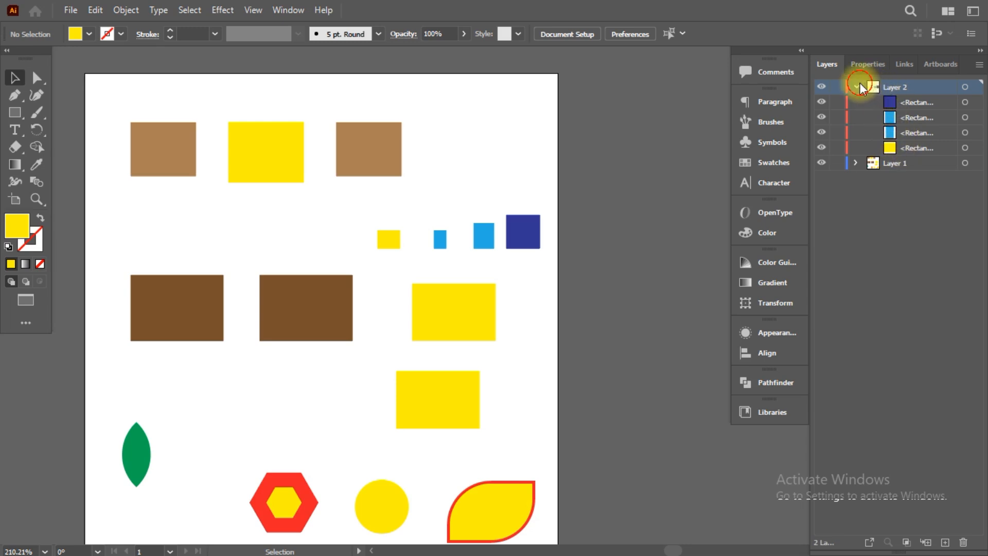
{"action": "left_click", "coordinate": [858, 87]}
{"action": "double_click", "coordinate": [897, 87]}
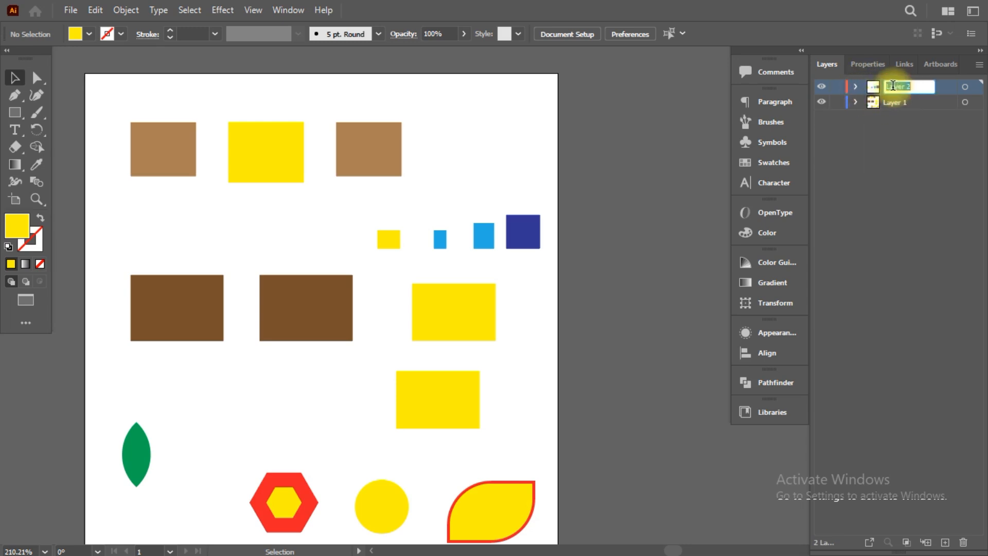
{"action": "type", "text": "ain 1"}
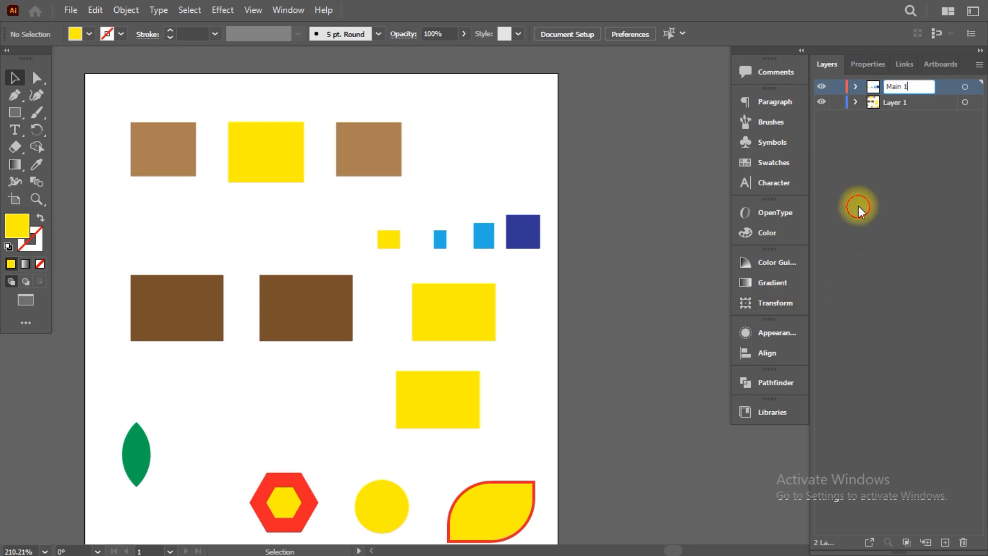
{"action": "key", "text": "Return"}
Step: Rename Layer 1 as Main 2
{"action": "double_click", "coordinate": [895, 101]}
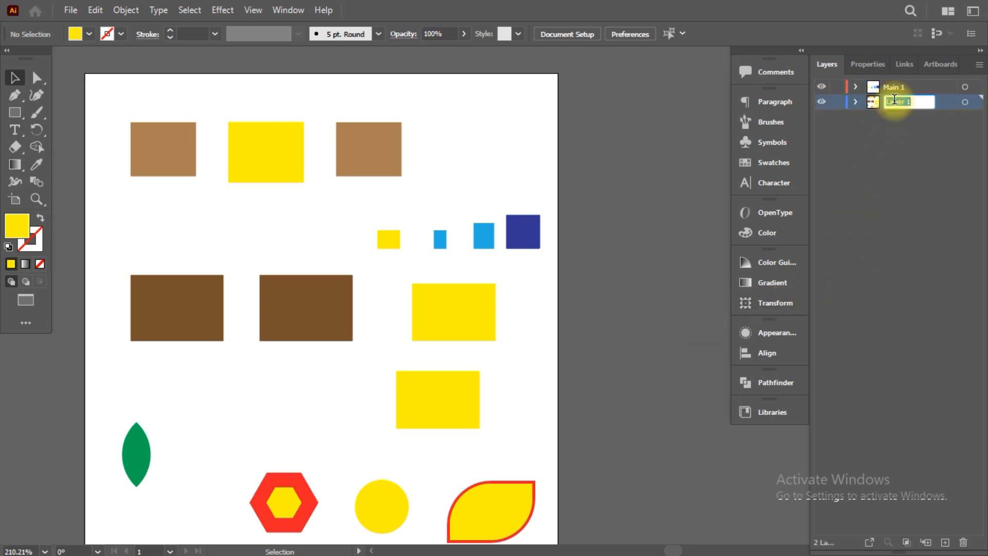
{"action": "type", "text": "Main 2"}
{"action": "key", "text": "Return"}
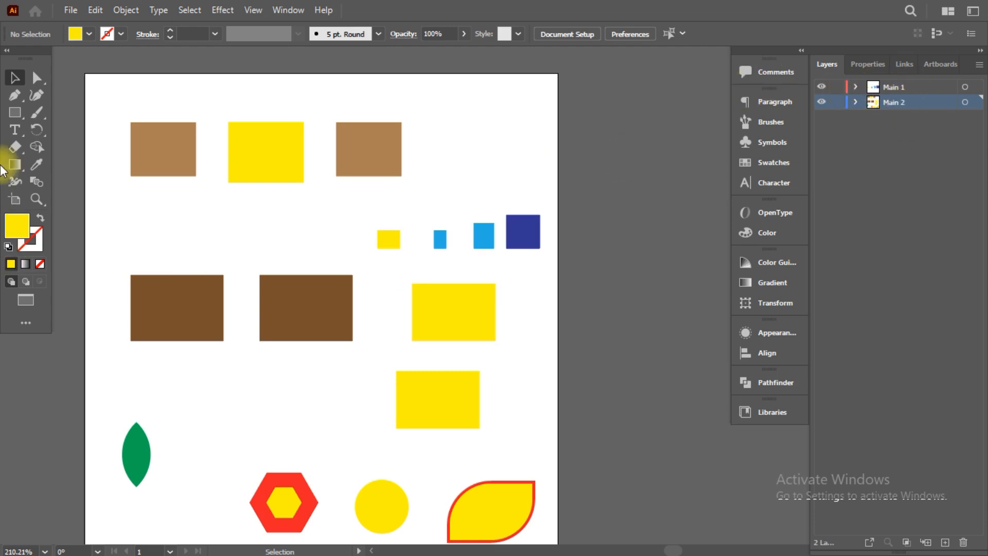
Step: Add the text "Food" on the Main 2 layer near the artboard's upper-right corner and shift it slightly down and left
{"action": "left_click", "coordinate": [15, 133]}
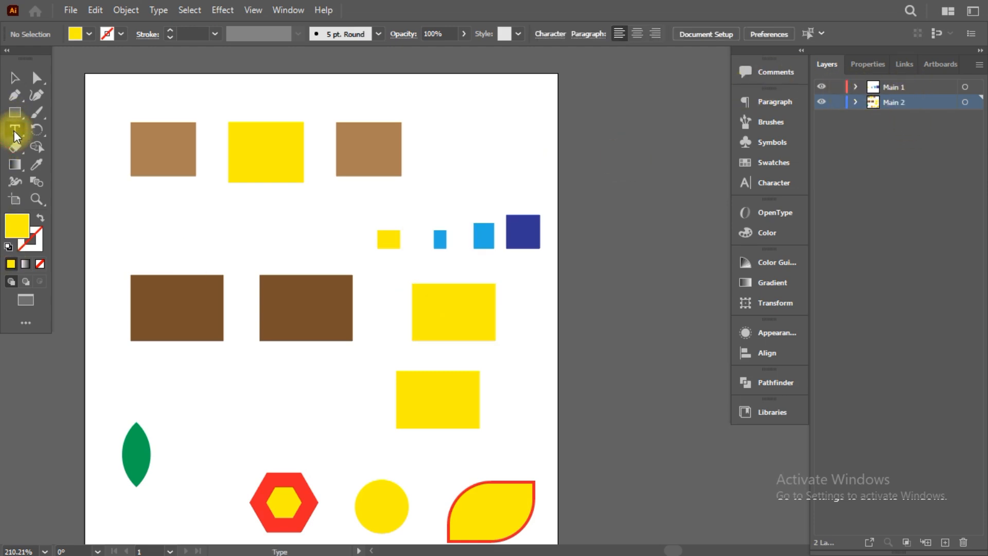
{"action": "left_click", "coordinate": [456, 109]}
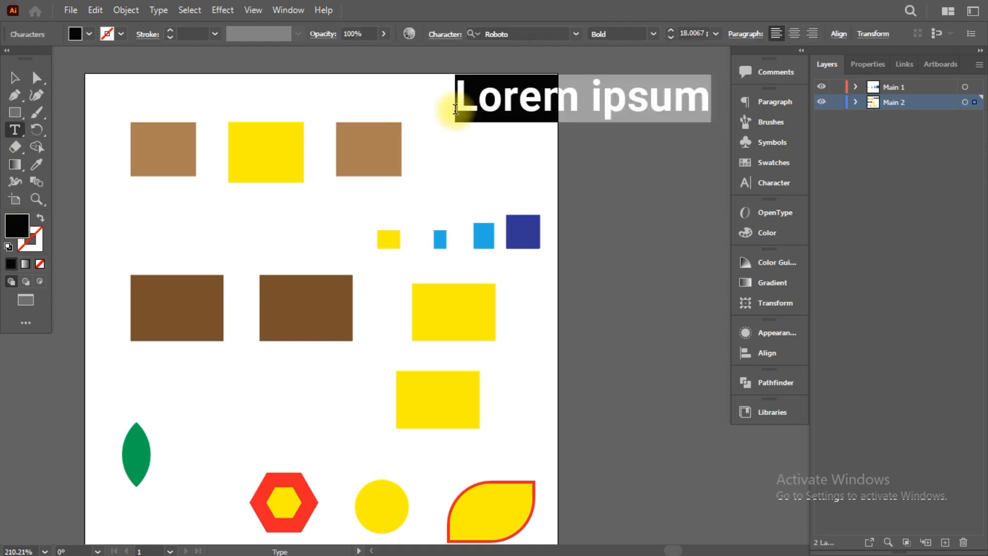
{"action": "type", "text": "F"}
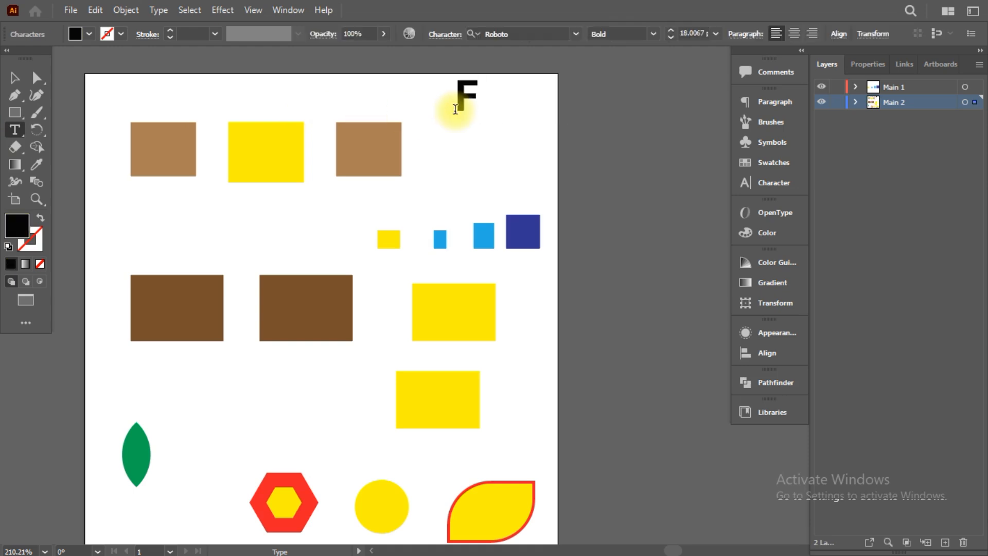
{"action": "type", "text": "ood"}
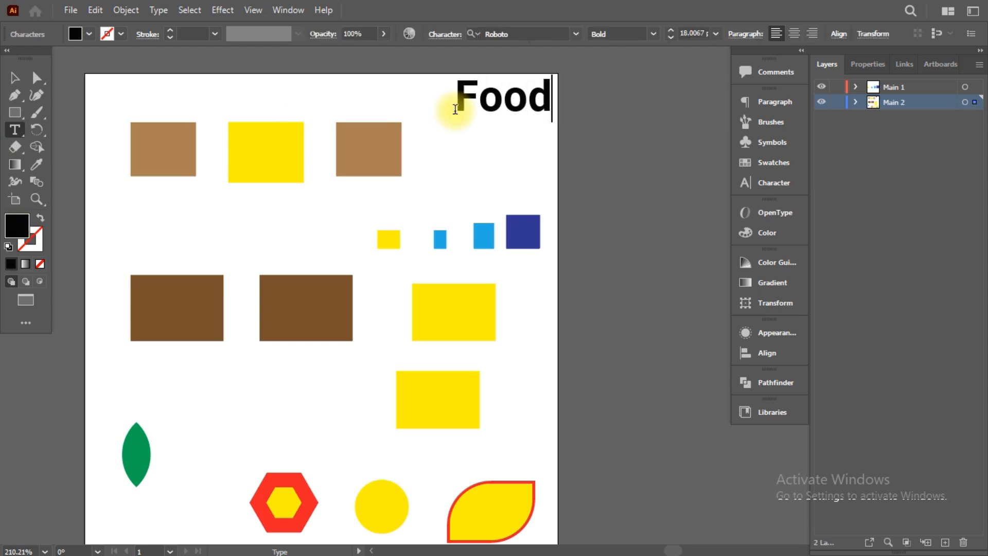
{"action": "left_click", "coordinate": [17, 77]}
{"action": "left_click_drag", "start_coordinate": [477, 100], "coordinate": [470, 108]}
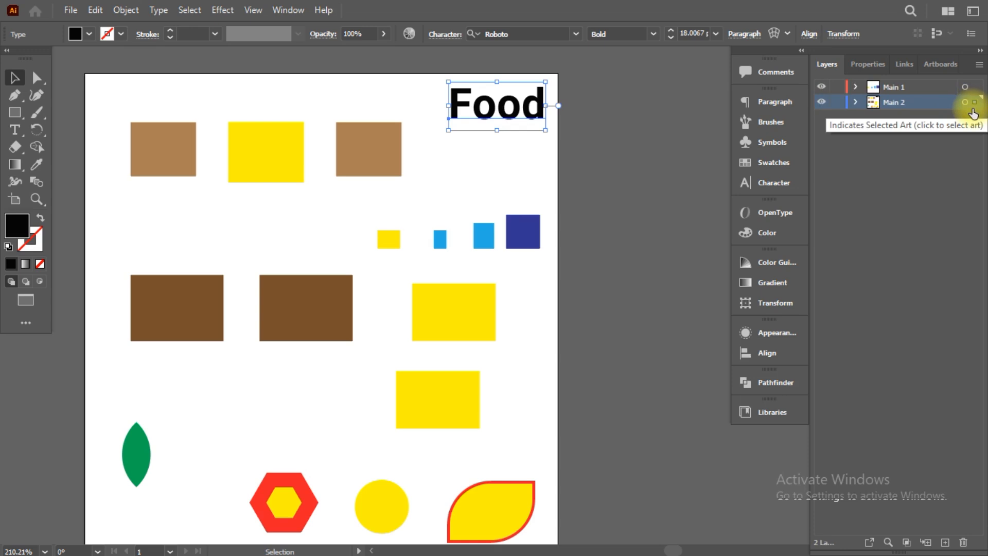
Step: Add the text "Yes" on the Main 1 layer below the top row's yellow rectangle and shrink it to about 10 pt
{"action": "left_click", "coordinate": [908, 86]}
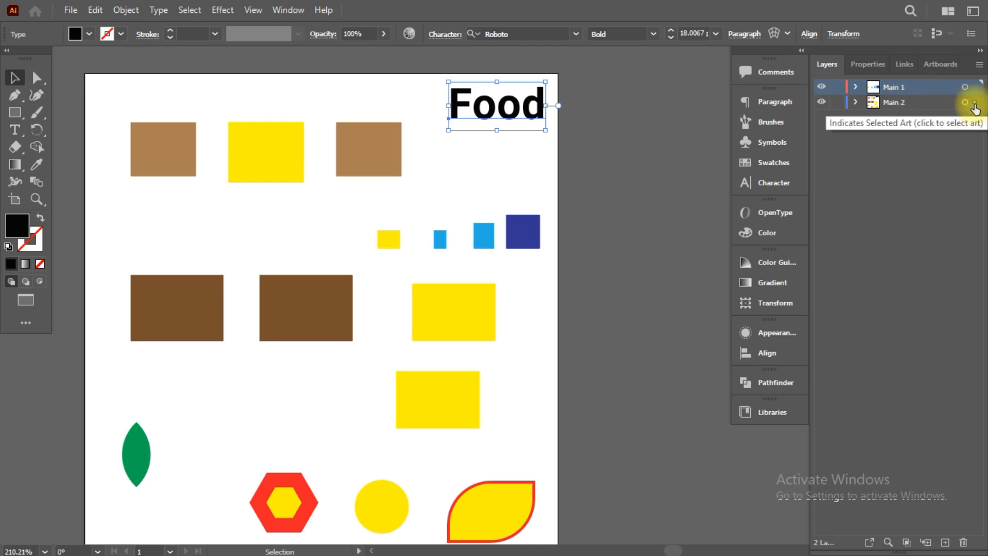
{"action": "left_click", "coordinate": [927, 90]}
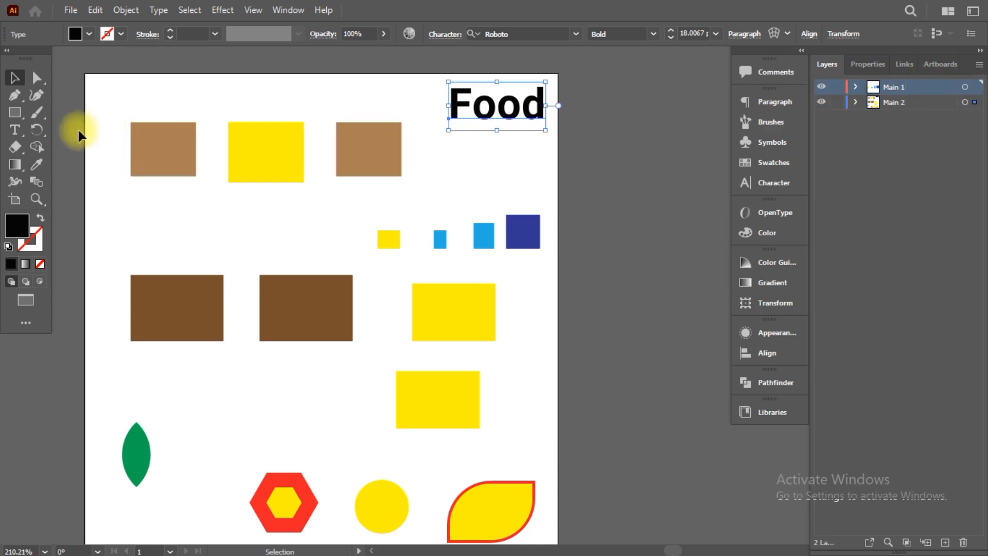
{"action": "left_click", "coordinate": [21, 138]}
{"action": "left_click", "coordinate": [245, 215]}
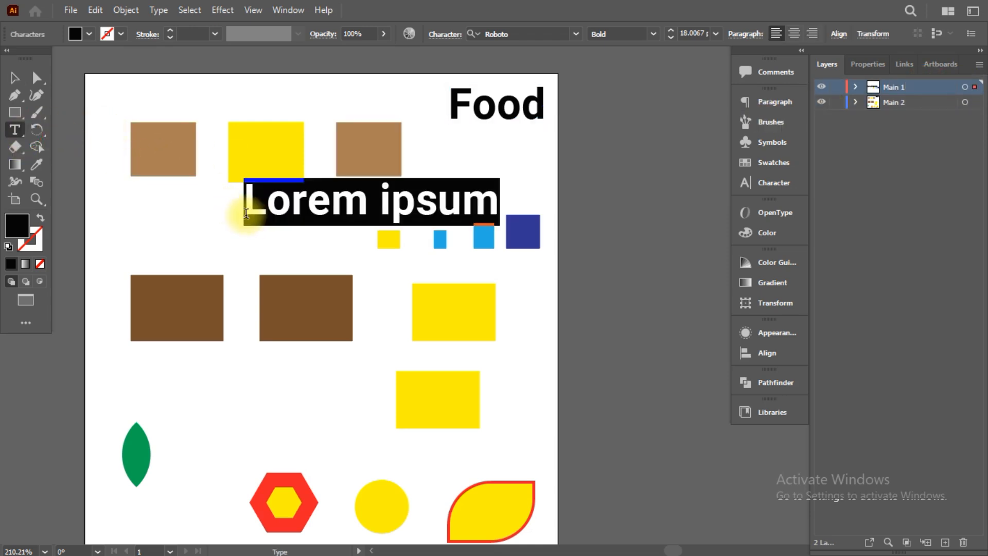
{"action": "type", "text": "Yes"}
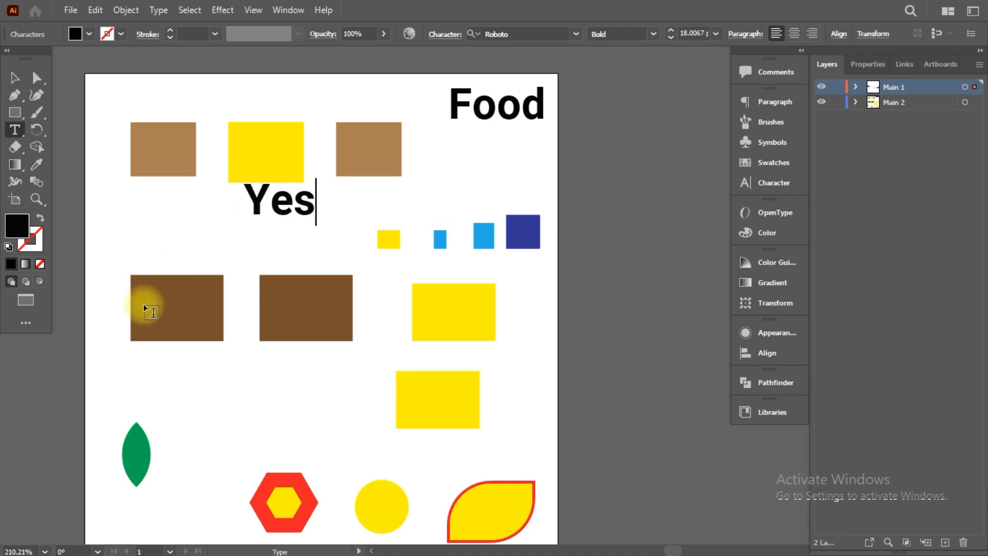
{"action": "left_click", "coordinate": [14, 77]}
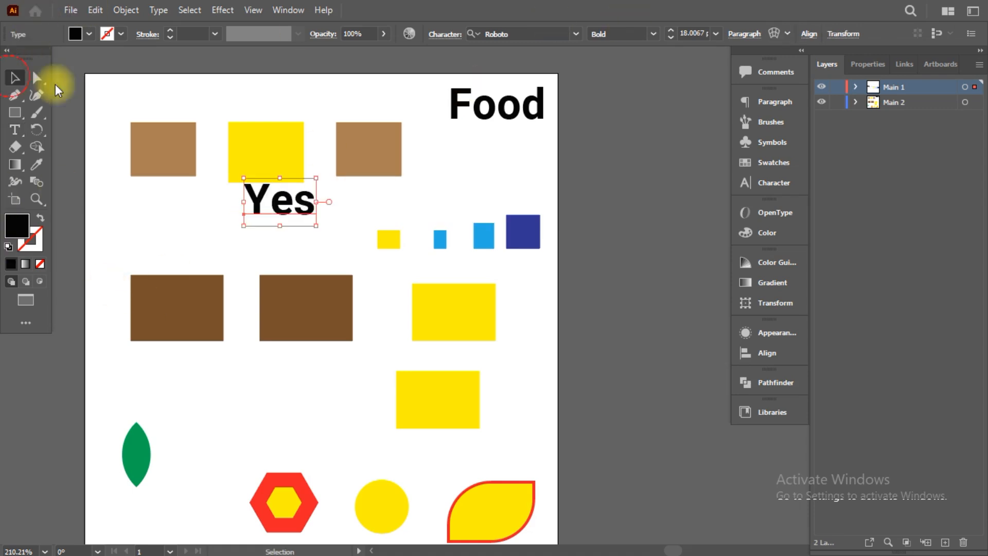
{"action": "left_click_drag", "start_coordinate": [317, 226], "coordinate": [276, 218]}
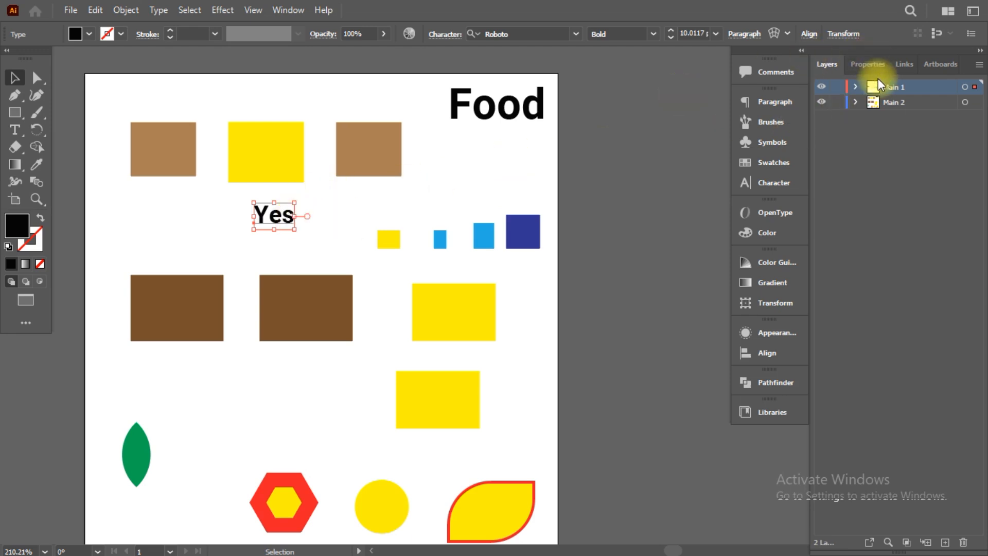
Step: Check Main 1's contents and, with Main 2 made the active layer, move the "Yes" text about 24 px to the right
{"action": "left_click", "coordinate": [859, 86]}
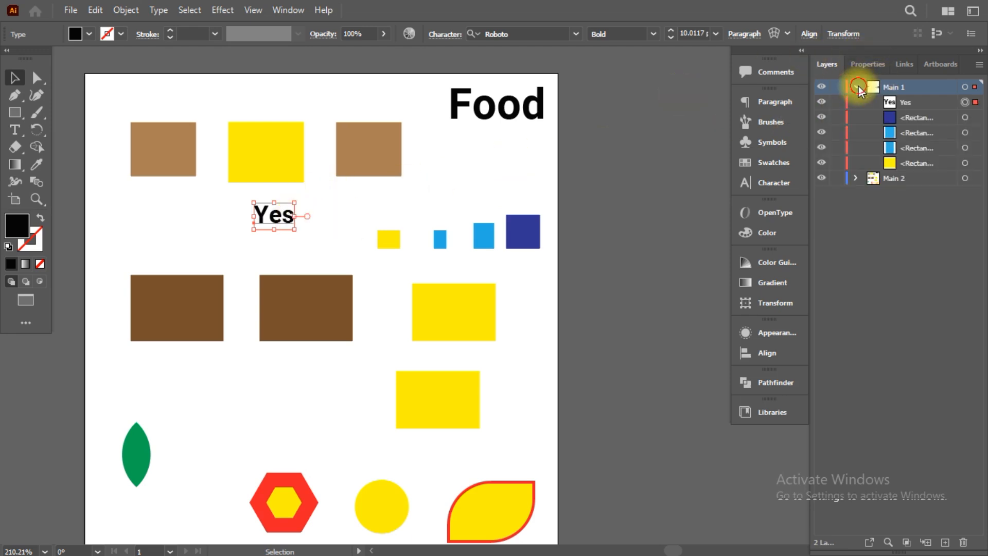
{"action": "left_click", "coordinate": [859, 86]}
{"action": "left_click", "coordinate": [920, 103]}
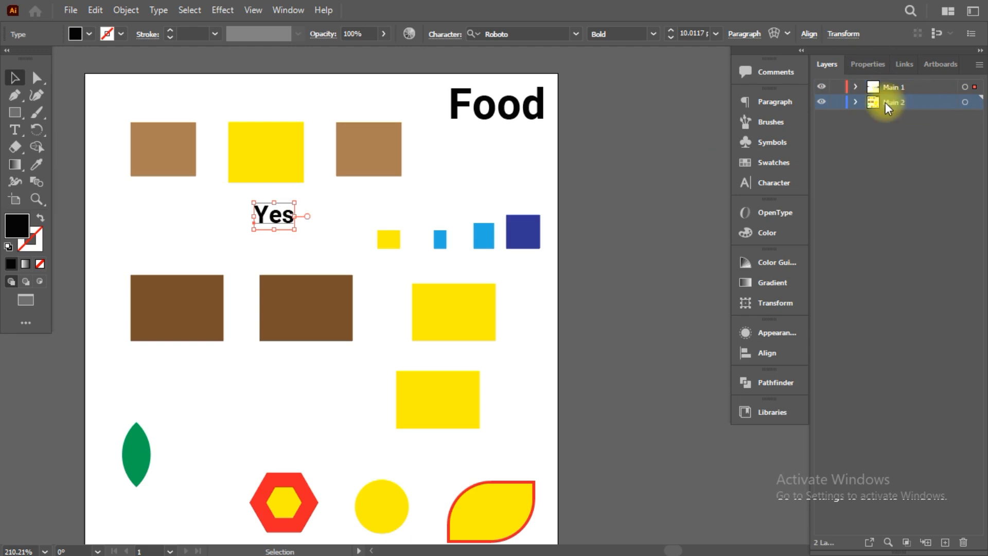
{"action": "left_click_drag", "start_coordinate": [286, 215], "coordinate": [342, 215]}
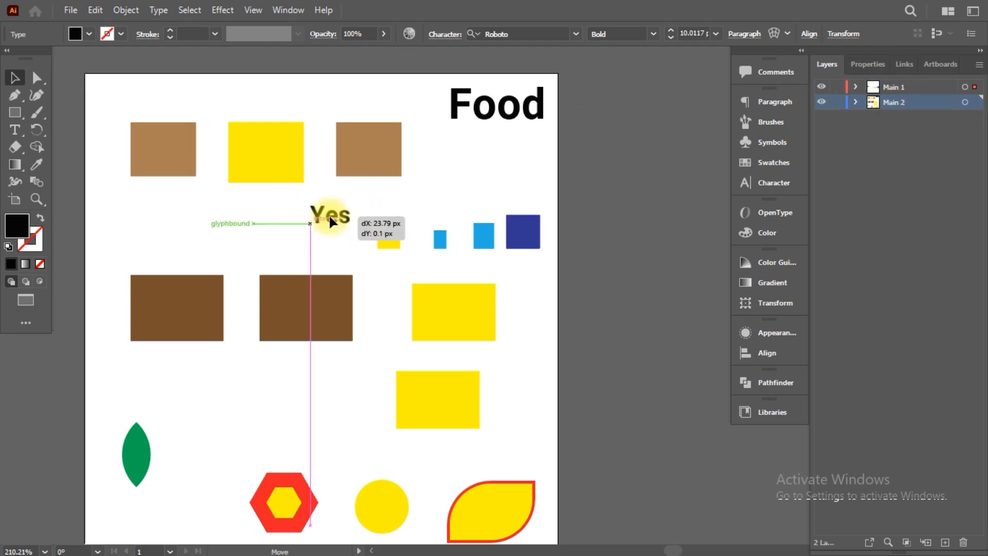
Step: Expand Main 2 and Main 1 to check which layer holds the "Yes" text, and collapse both
{"action": "left_click", "coordinate": [856, 103]}
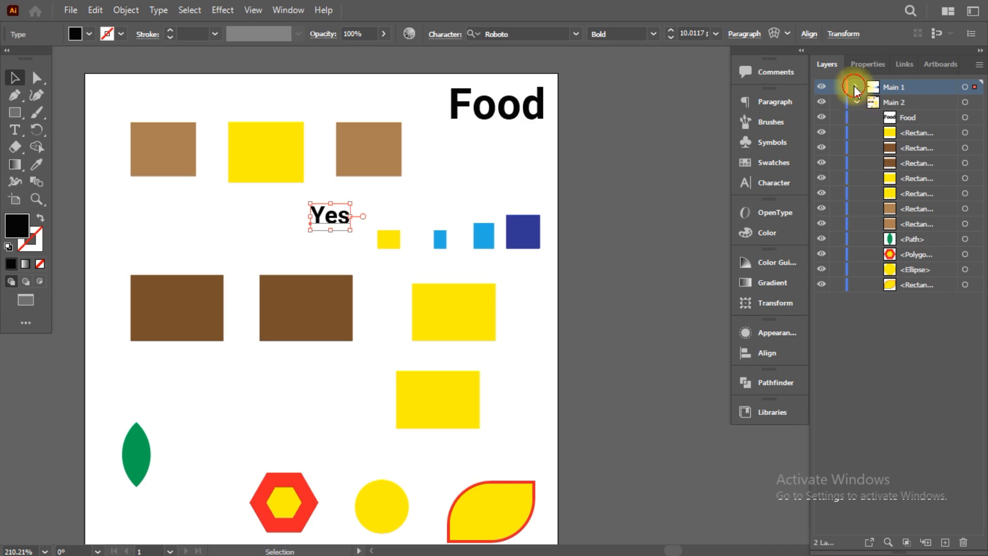
{"action": "left_click", "coordinate": [856, 87]}
{"action": "left_click", "coordinate": [906, 105]}
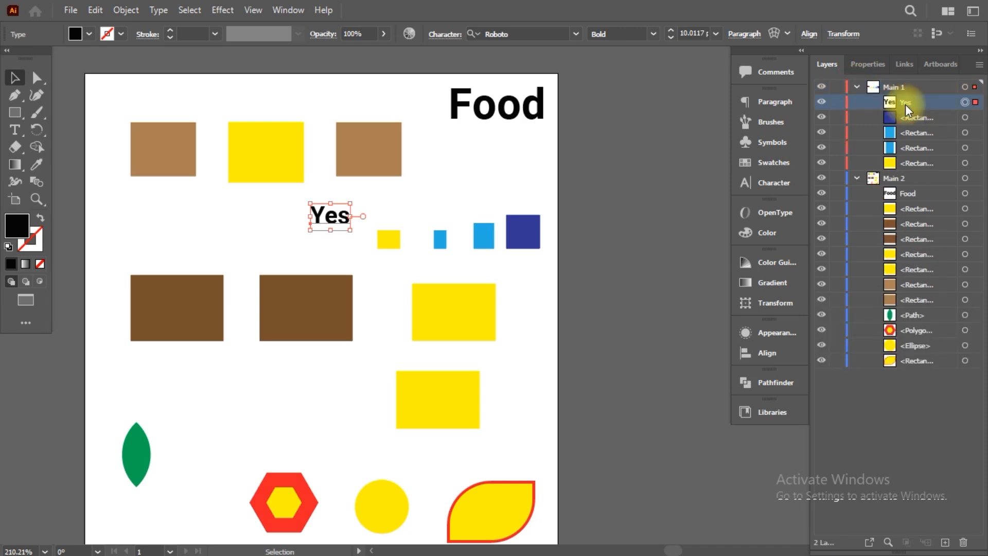
{"action": "left_click", "coordinate": [859, 88]}
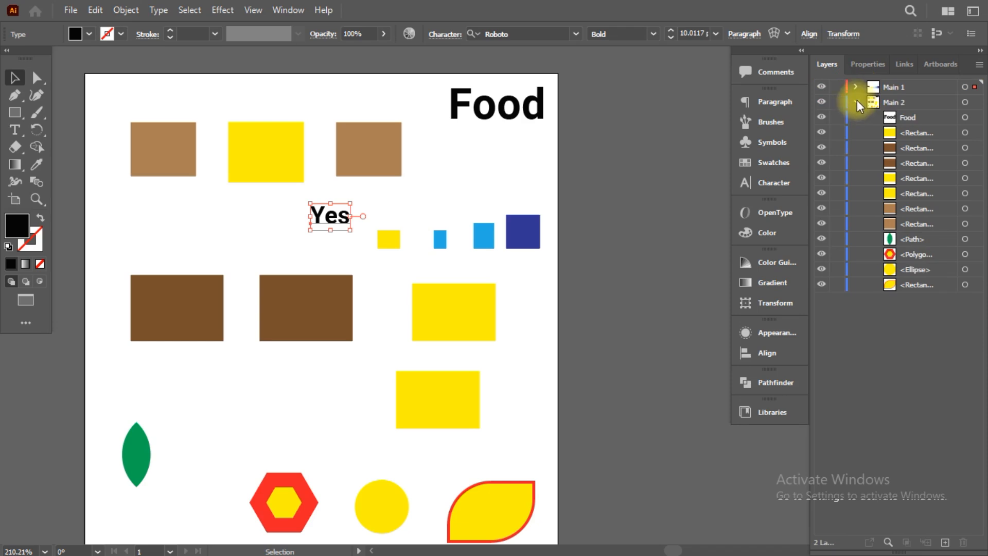
{"action": "left_click", "coordinate": [857, 103]}
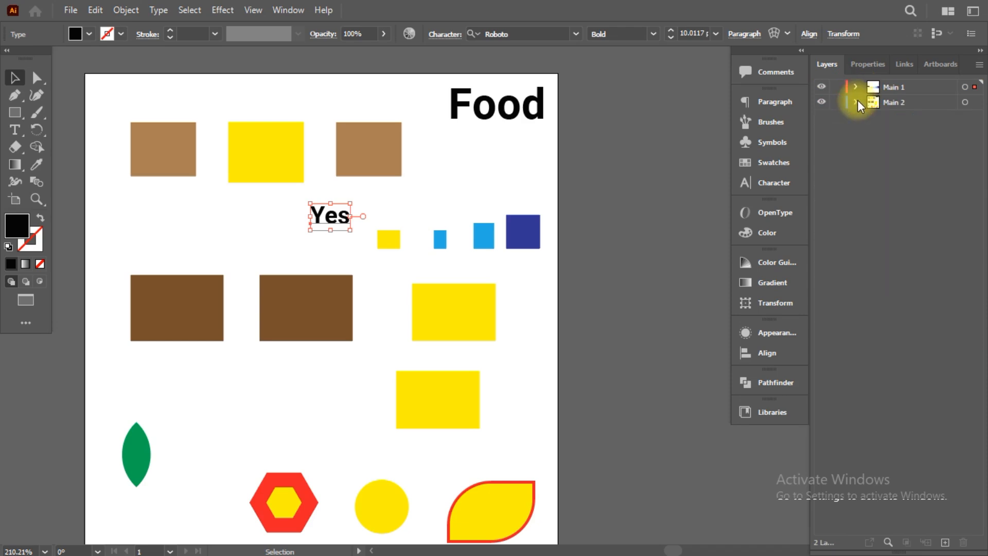
Step: Select all artwork on the Main 2 layer, followed by all artwork on the Main 1 layer
{"action": "left_click", "coordinate": [966, 102]}
{"action": "left_click", "coordinate": [966, 87]}
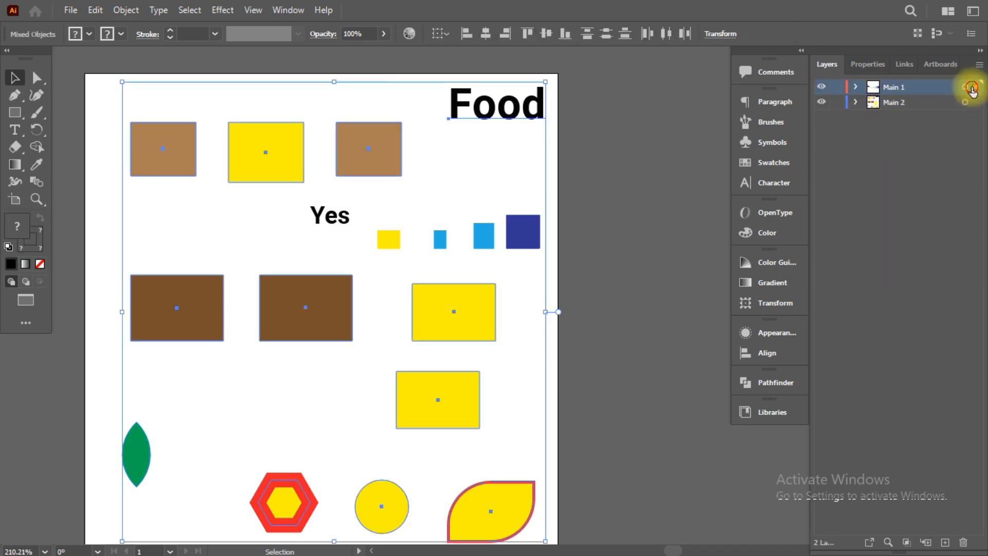
Step: Alternate between selecting all artwork on Main 2 and on Main 1, finishing with Main 2's artwork selected
{"action": "left_click", "coordinate": [966, 102]}
{"action": "left_click", "coordinate": [972, 87]}
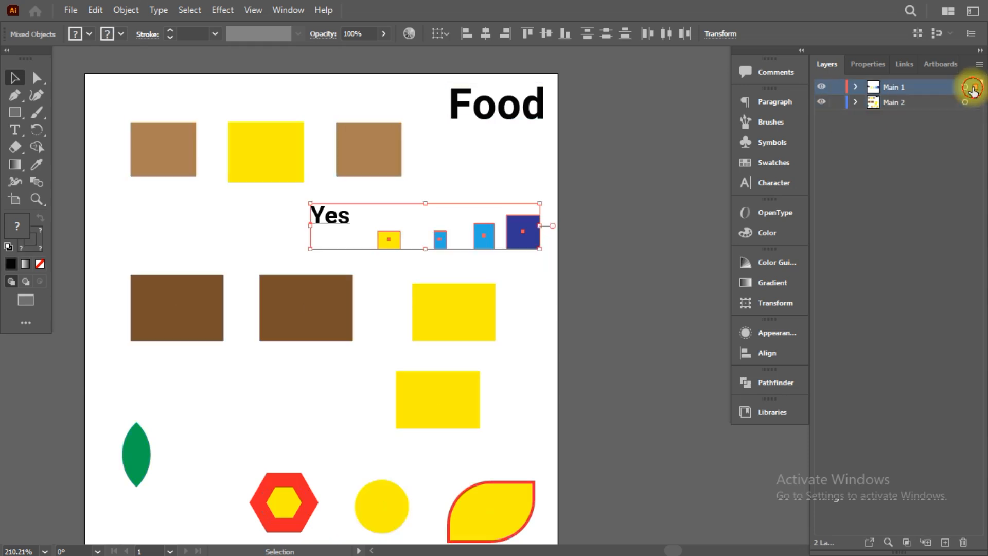
{"action": "left_click", "coordinate": [973, 101]}
{"action": "left_click", "coordinate": [973, 88]}
{"action": "left_click", "coordinate": [973, 102]}
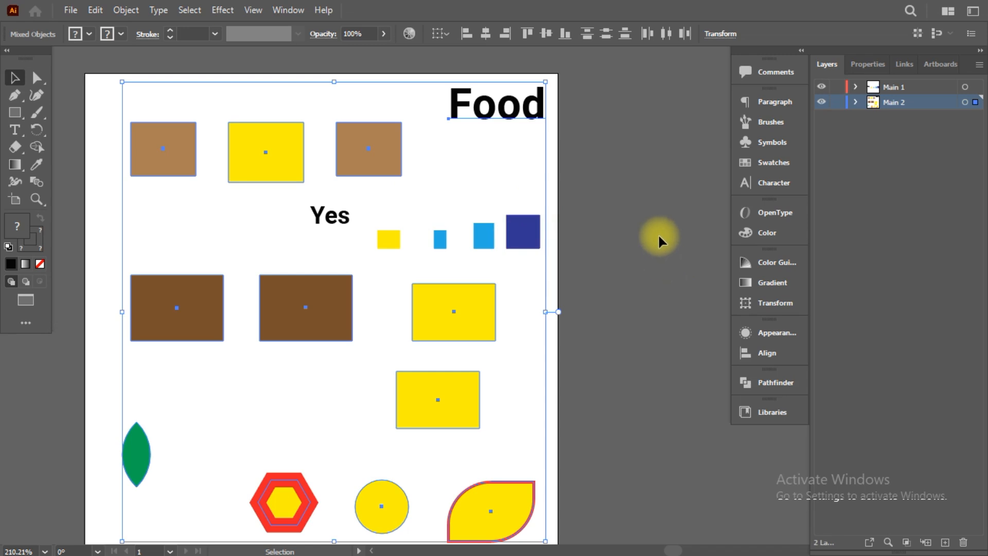
Step: Check the contents of Main 1, and hide and show the whole layer several times
{"action": "left_click", "coordinate": [855, 88]}
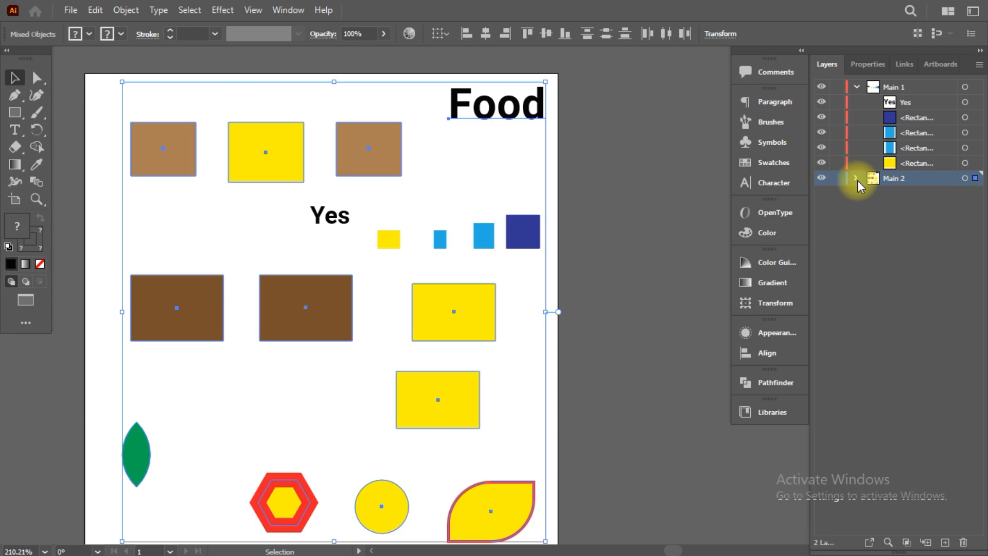
{"action": "left_click", "coordinate": [822, 88]}
{"action": "left_click", "coordinate": [822, 87]}
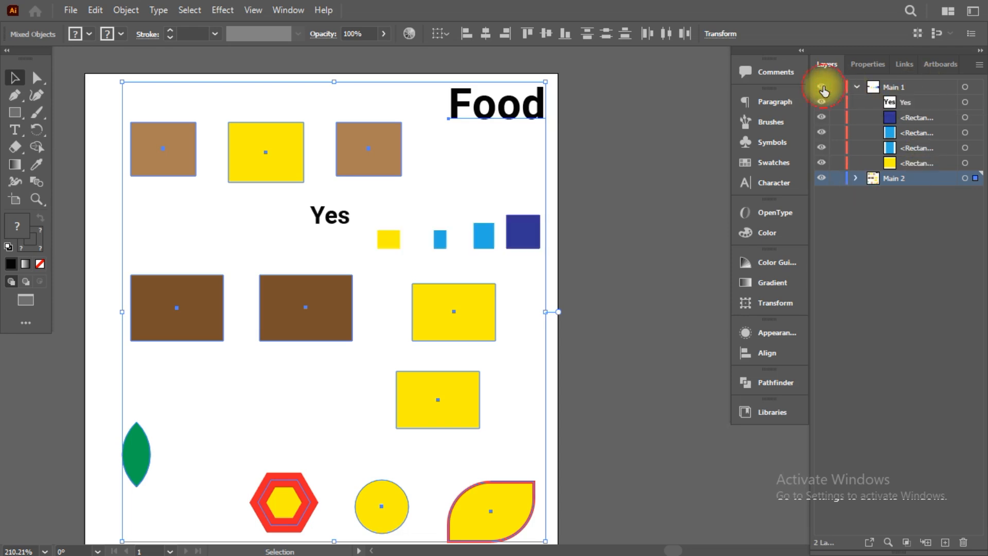
{"action": "left_click", "coordinate": [856, 87]}
{"action": "left_click", "coordinate": [823, 87]}
{"action": "left_click", "coordinate": [824, 87]}
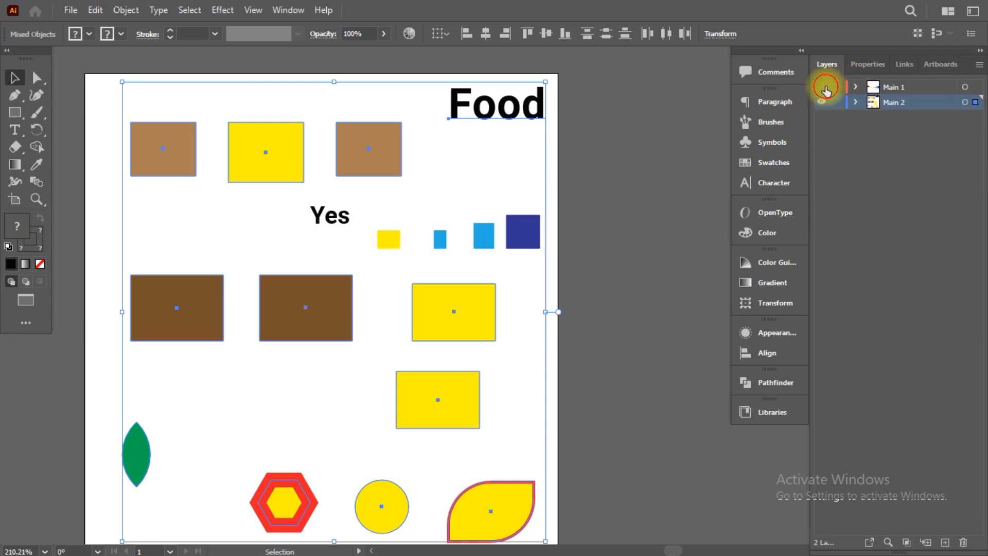
{"action": "left_click", "coordinate": [824, 88]}
{"action": "left_click", "coordinate": [824, 87]}
Step: Hide and show the whole Main 2 layer repeatedly, leaving it visible
{"action": "left_click", "coordinate": [821, 102]}
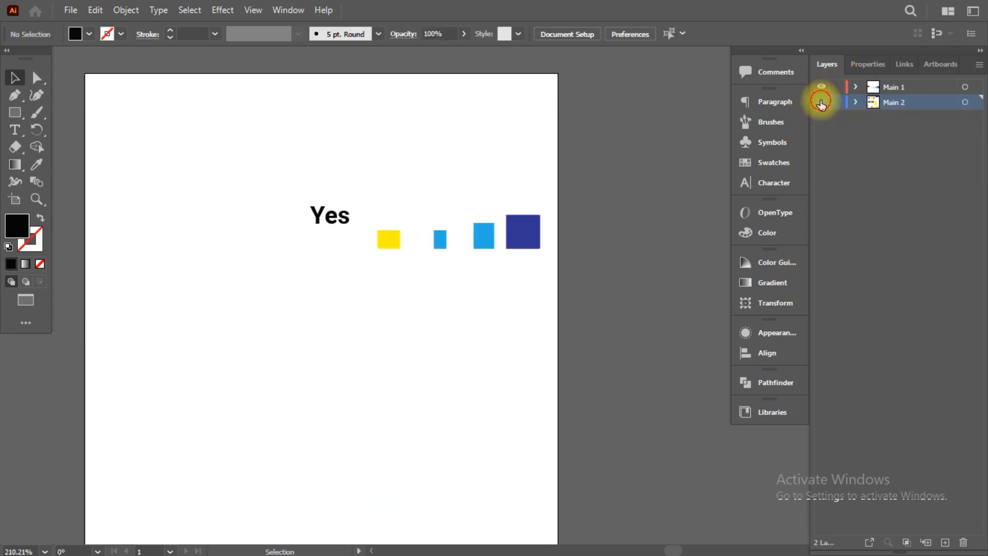
{"action": "left_click", "coordinate": [822, 102]}
{"action": "left_click", "coordinate": [821, 102]}
{"action": "left_click", "coordinate": [821, 102]}
{"action": "left_click", "coordinate": [822, 102]}
{"action": "left_click", "coordinate": [821, 102]}
{"action": "left_click", "coordinate": [822, 101]}
{"action": "left_click", "coordinate": [821, 102]}
{"action": "left_click", "coordinate": [821, 102]}
{"action": "left_click", "coordinate": [821, 102]}
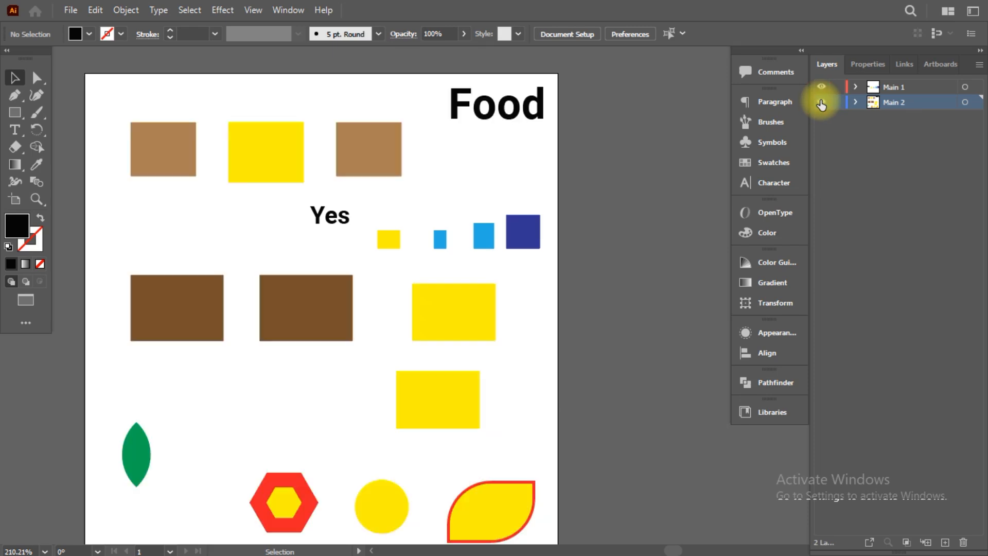
Step: Expand Main 2 and hide and show its hexagon, yellow circle and red-outlined leaf shape one at a time
{"action": "left_click", "coordinate": [856, 102]}
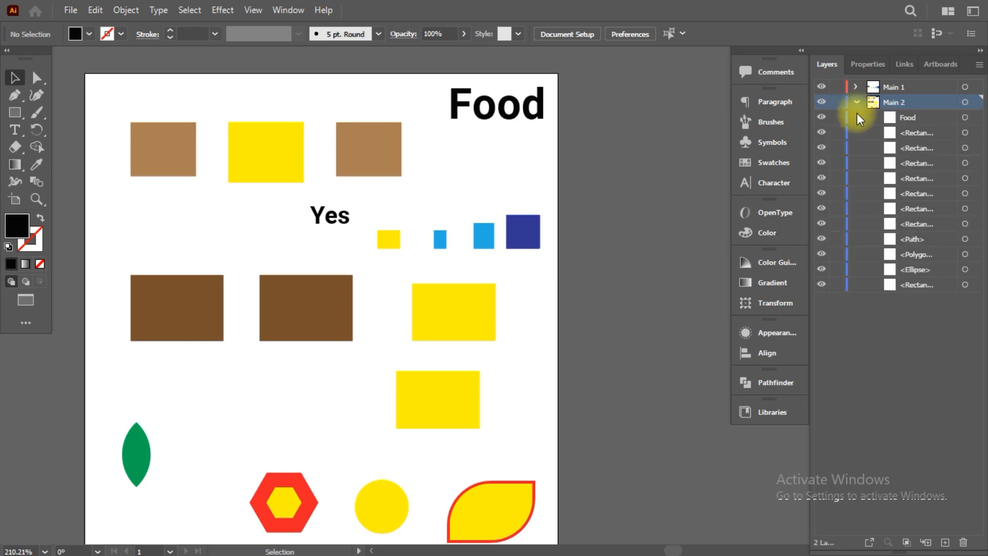
{"action": "left_click", "coordinate": [822, 254]}
{"action": "left_click", "coordinate": [822, 255]}
{"action": "left_click", "coordinate": [821, 269]}
{"action": "left_click", "coordinate": [822, 269]}
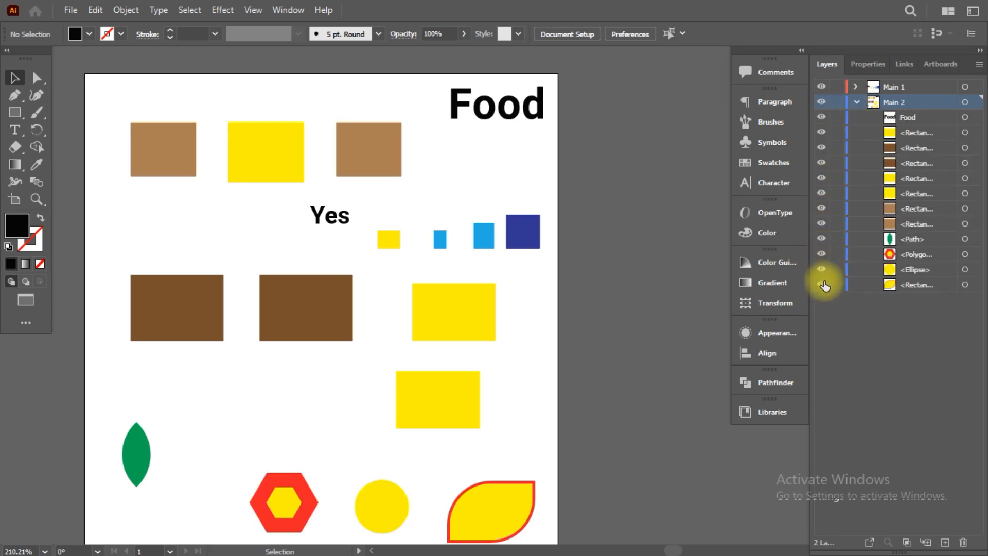
{"action": "left_click", "coordinate": [822, 285]}
{"action": "left_click", "coordinate": [822, 285]}
{"action": "left_click", "coordinate": [821, 254]}
{"action": "left_click", "coordinate": [821, 254]}
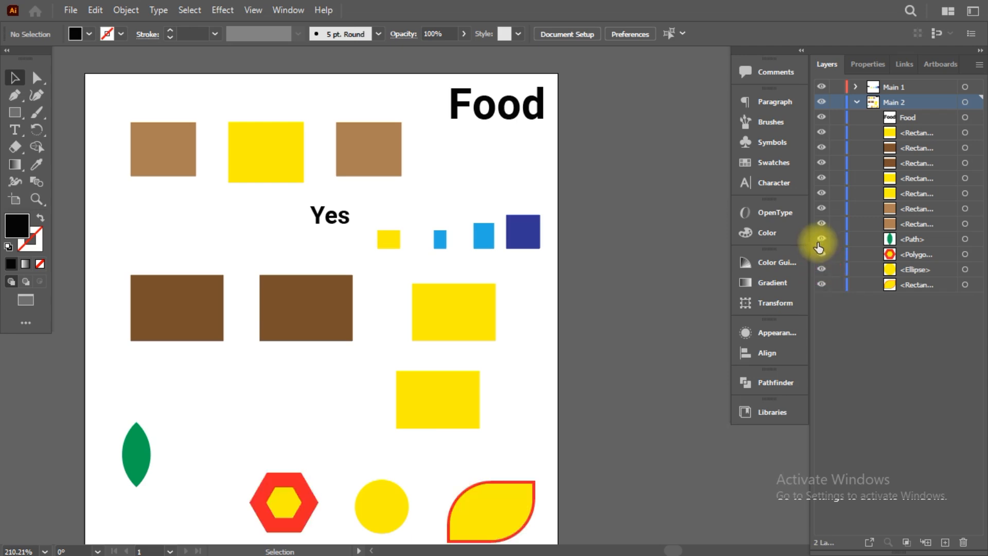
Step: Hide and show Main 2's green path, both tan rectangles and the top row's yellow rectangle one at a time
{"action": "left_click", "coordinate": [822, 239]}
{"action": "left_click", "coordinate": [821, 239]}
{"action": "left_click", "coordinate": [822, 224]}
{"action": "left_click", "coordinate": [821, 224]}
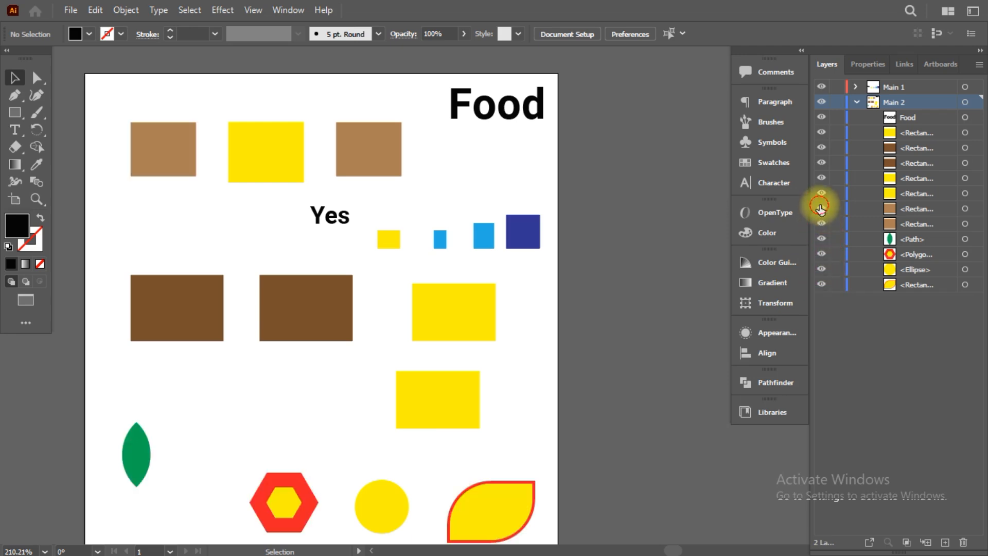
{"action": "left_click", "coordinate": [821, 209]}
{"action": "left_click", "coordinate": [822, 209]}
{"action": "left_click", "coordinate": [821, 193]}
{"action": "left_click", "coordinate": [821, 193]}
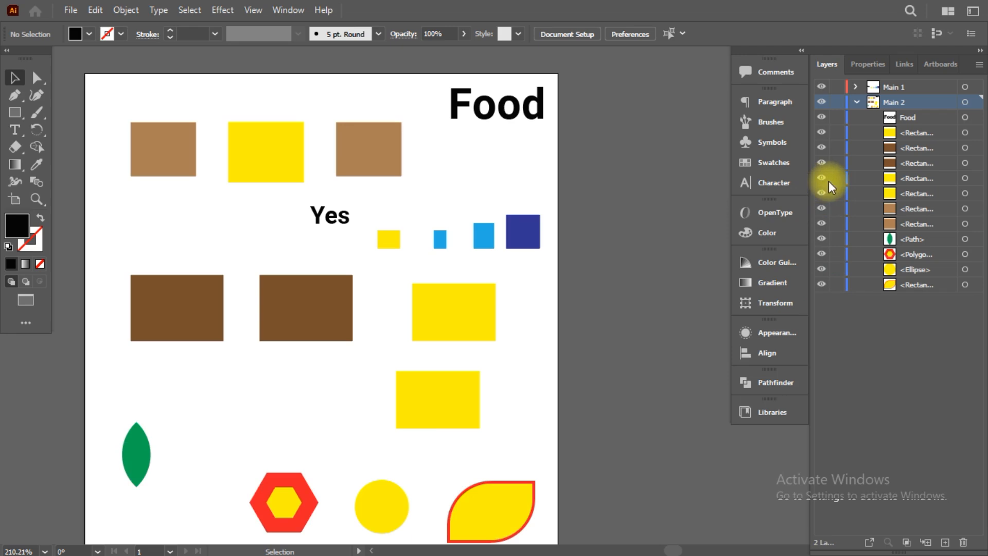
Step: Move the red-outlined yellow leaf shape slightly upward on the artboard
{"action": "left_click", "coordinate": [481, 510]}
{"action": "left_click_drag", "start_coordinate": [478, 508], "coordinate": [485, 481]}
{"action": "left_click", "coordinate": [539, 444]}
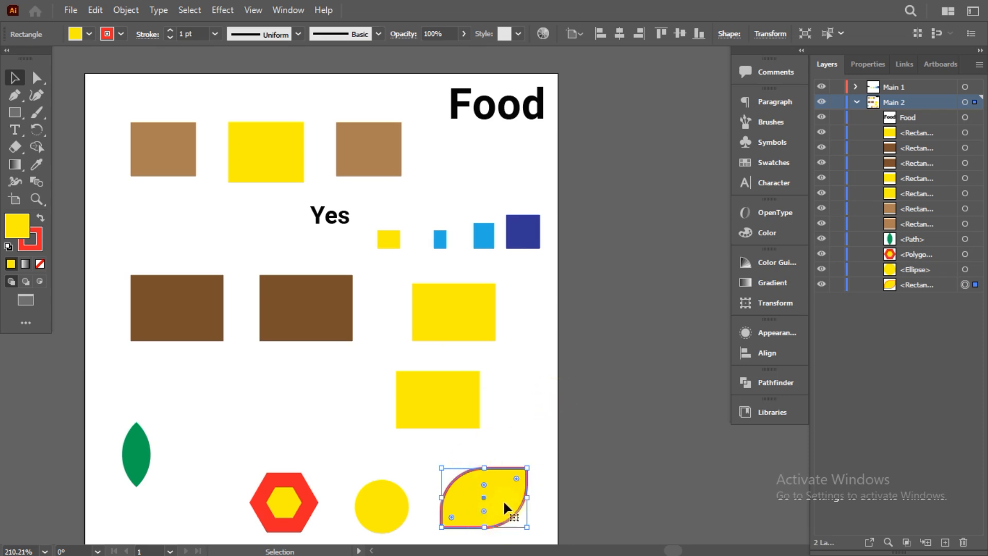
{"action": "left_click_drag", "start_coordinate": [502, 500], "coordinate": [508, 500]}
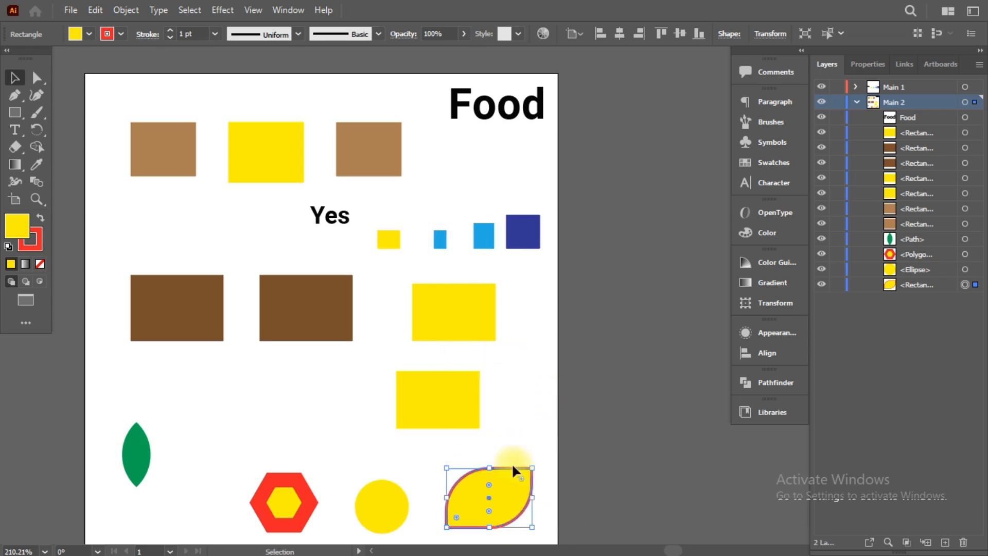
Step: Select the yellow circle and the leaf shape in turn through Main 2's object list, and hide and show the leaf shape
{"action": "left_click", "coordinate": [976, 270]}
{"action": "left_click", "coordinate": [976, 284]}
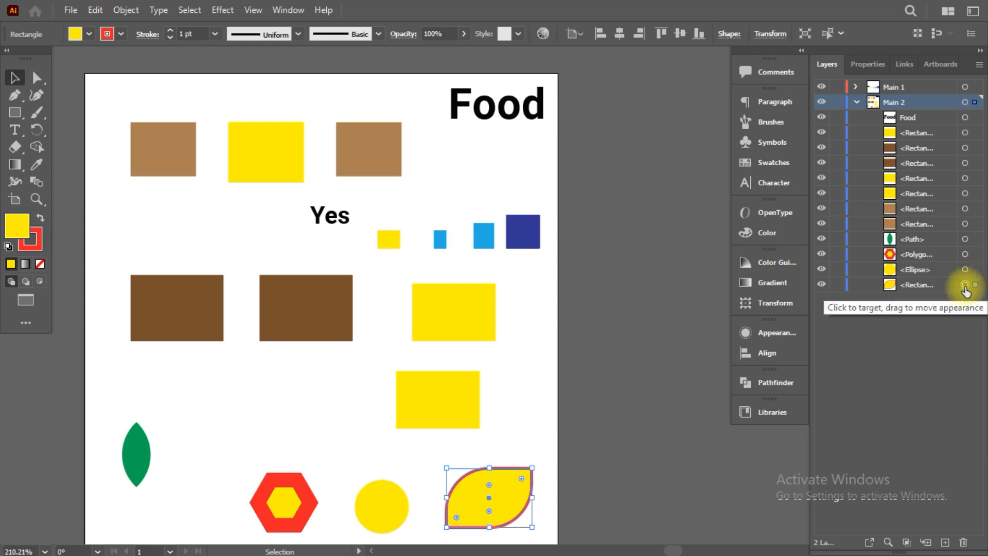
{"action": "left_click", "coordinate": [823, 283]}
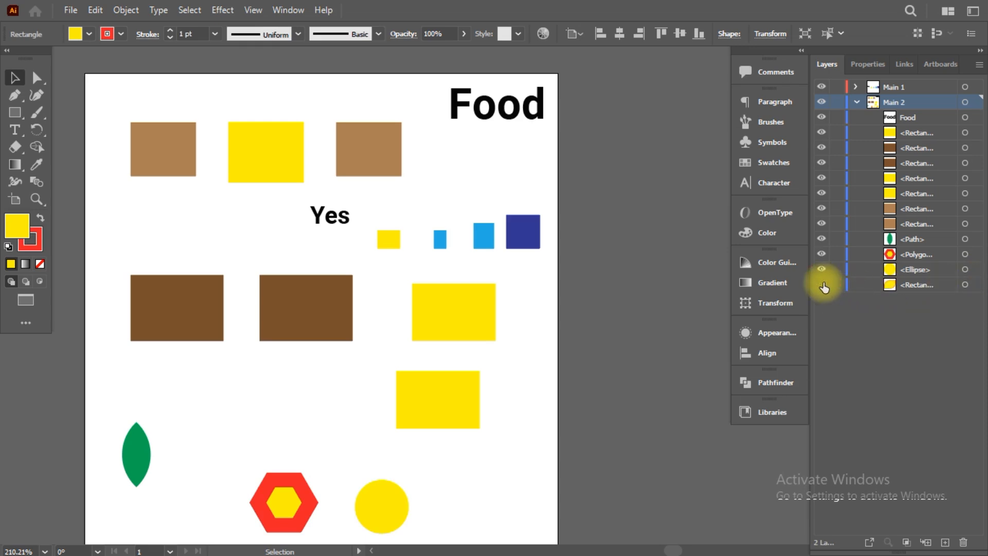
{"action": "left_click", "coordinate": [822, 285]}
Step: Lock the red-outlined leaf shape in Main 2 and try to select it on the artboard
{"action": "left_click", "coordinate": [836, 286]}
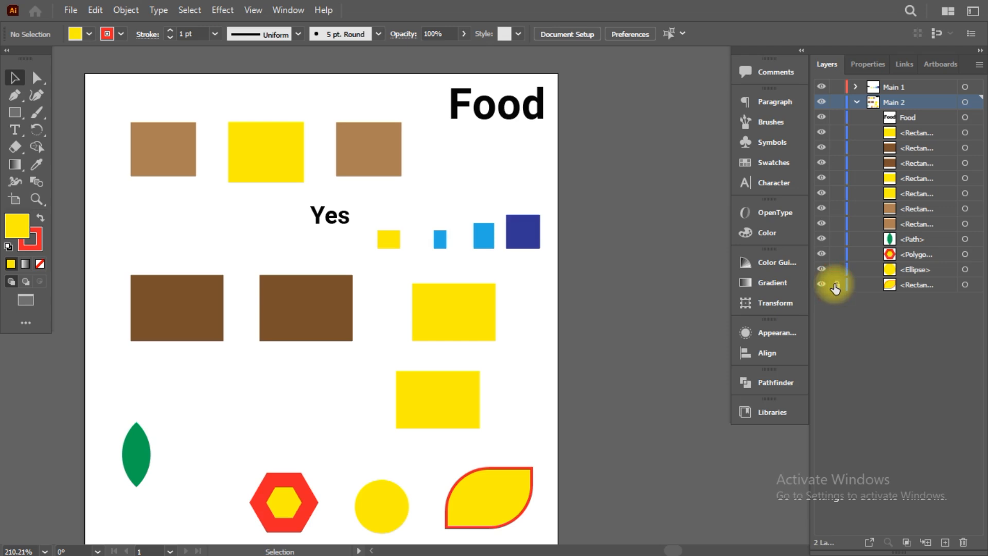
{"action": "left_click", "coordinate": [497, 493]}
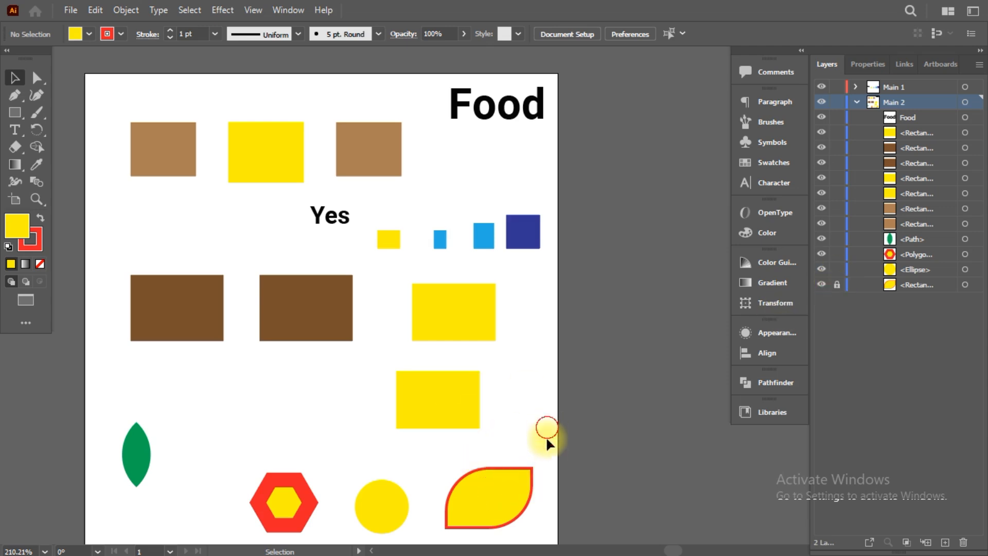
{"action": "mouse_move", "coordinate": [539, 449]}
{"action": "left_mouse_down"}
{"action": "mouse_move", "coordinate": [498, 496]}
{"action": "mouse_move", "coordinate": [536, 459]}
{"action": "left_mouse_up"}
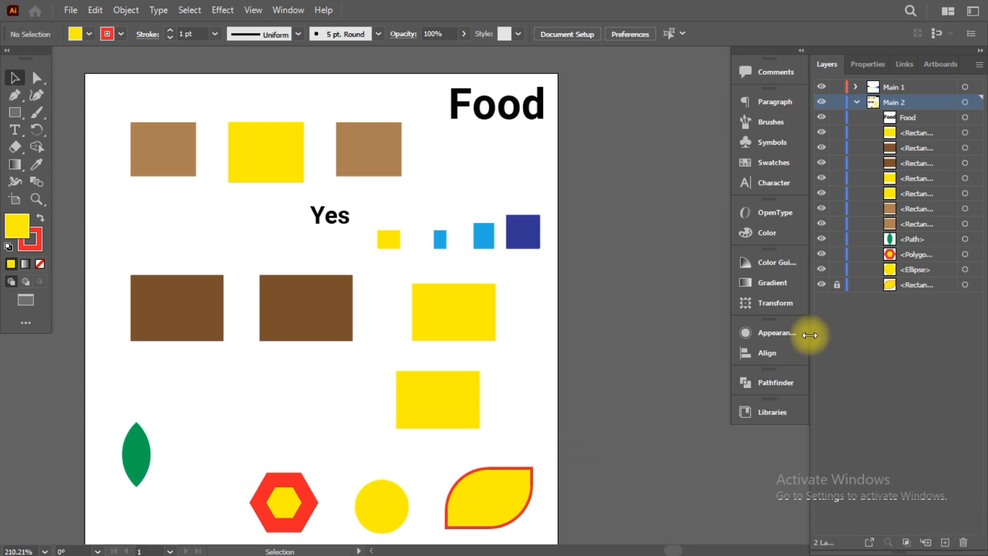
Step: Unlock the red-outlined leaf shape and move it slightly up and to the right
{"action": "left_click", "coordinate": [837, 285]}
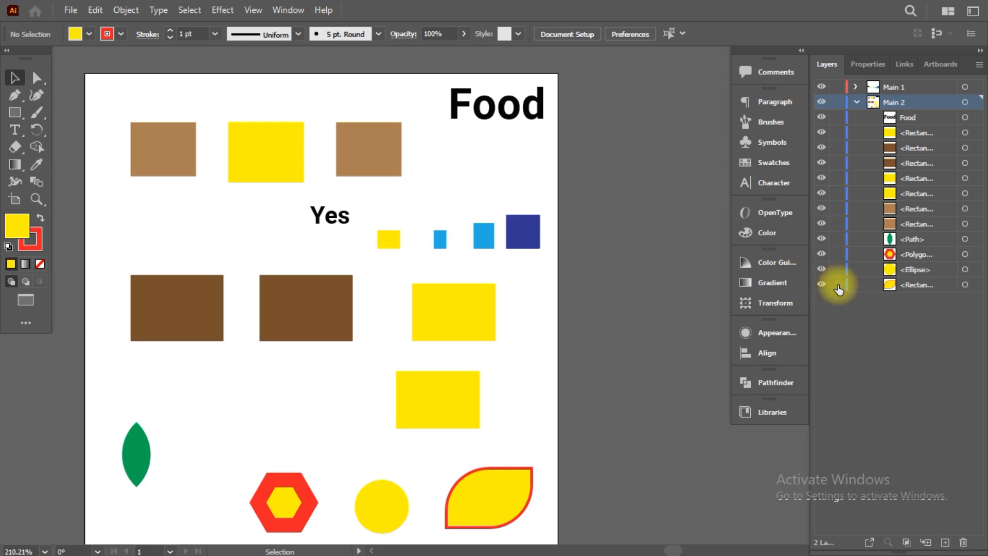
{"action": "left_click_drag", "start_coordinate": [493, 498], "coordinate": [503, 484]}
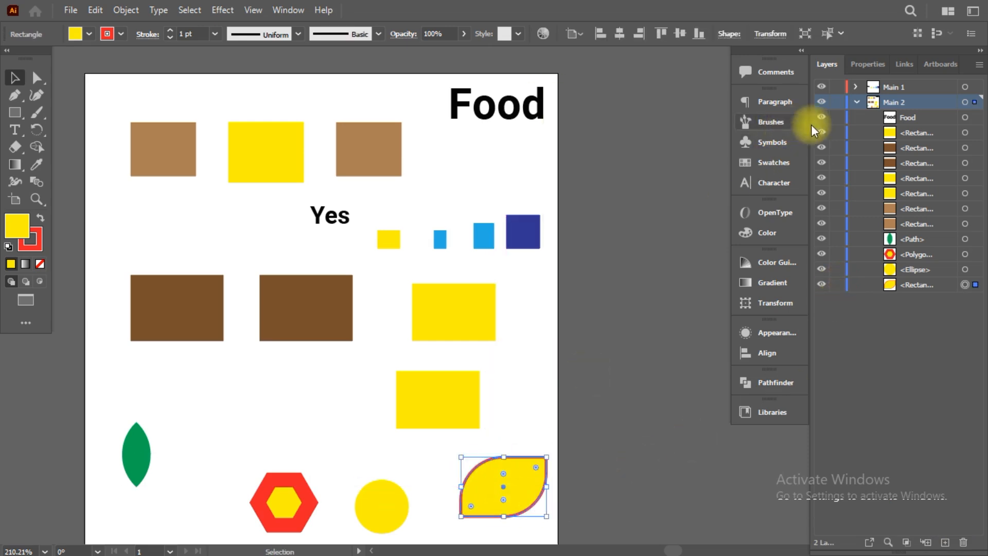
Step: Hide and show Main 1, Main 2, the "Food" text and the yellow rectangle listed below it, one at a time
{"action": "left_click", "coordinate": [823, 88]}
{"action": "left_click", "coordinate": [822, 88]}
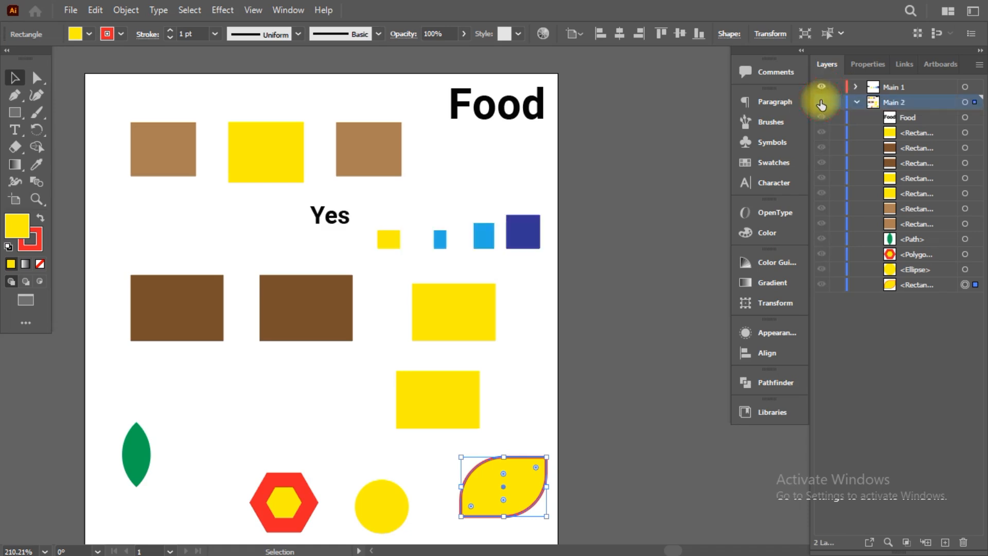
{"action": "left_click", "coordinate": [822, 102]}
{"action": "left_click", "coordinate": [822, 101]}
{"action": "left_click", "coordinate": [822, 118]}
{"action": "left_click", "coordinate": [822, 117]}
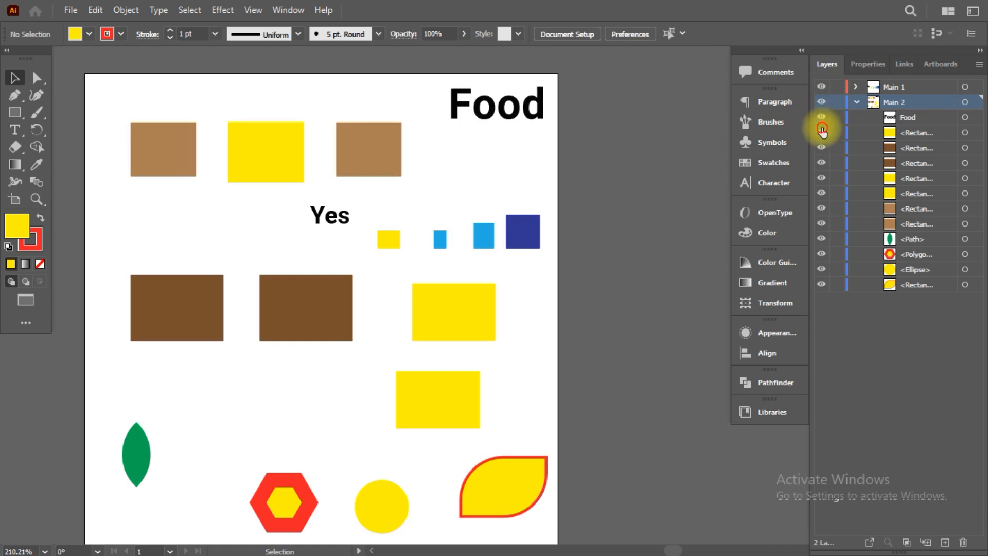
{"action": "left_click", "coordinate": [822, 133]}
{"action": "left_click", "coordinate": [822, 132]}
Step: Collapse Main 2, and expand both Main 1 and Main 2 to examine the objects each layer holds
{"action": "left_click", "coordinate": [856, 102]}
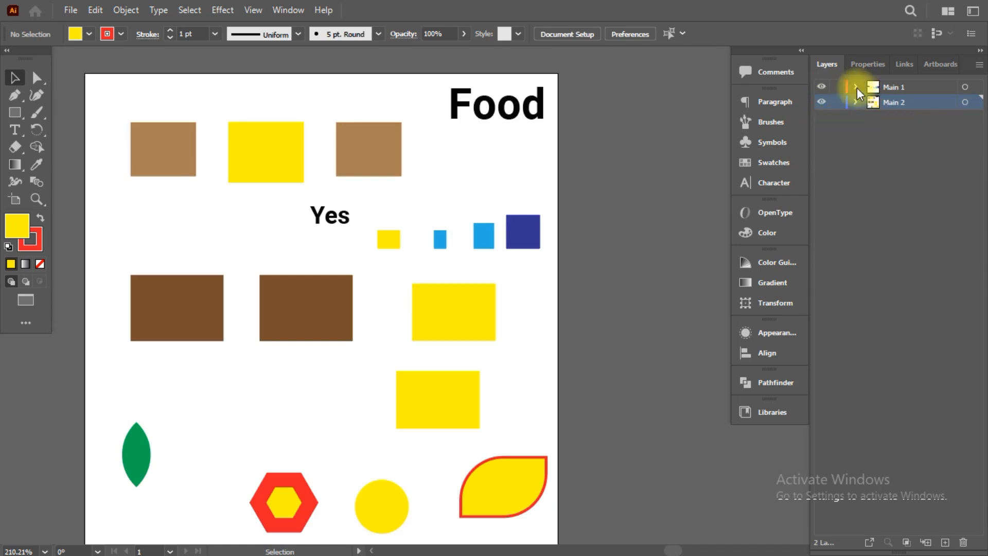
{"action": "left_click", "coordinate": [855, 87]}
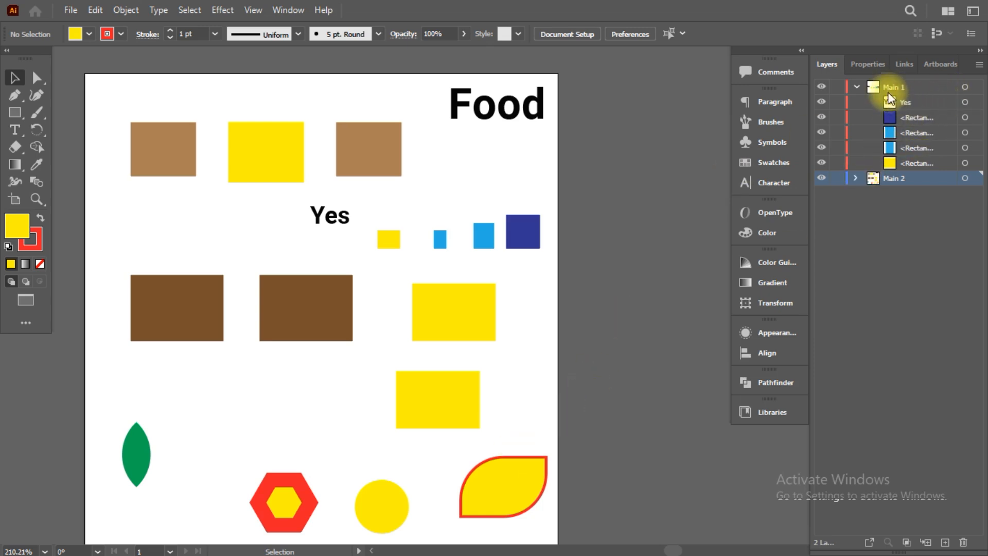
{"action": "left_click", "coordinate": [857, 178]}
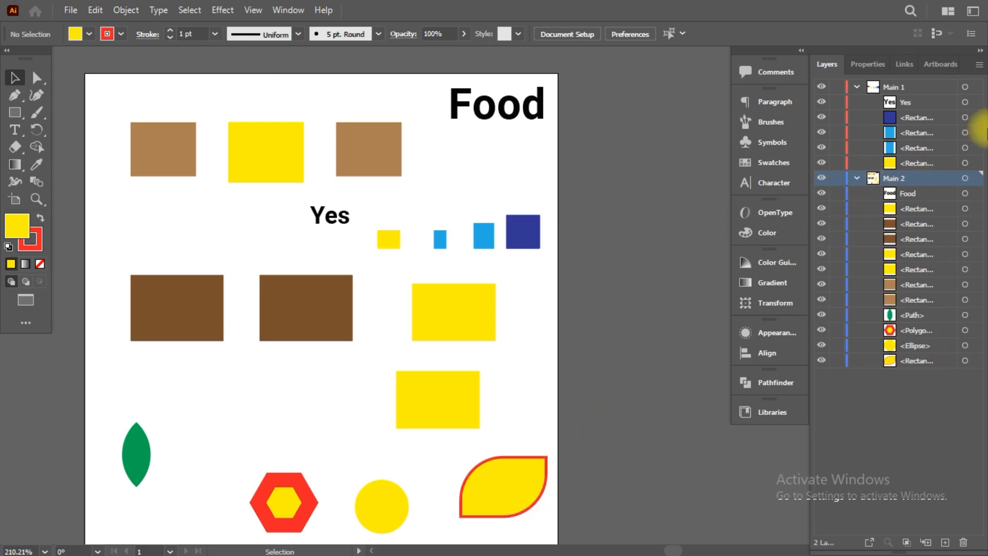
Step: Select the navy square on Main 1 and each dark brown rectangle on Main 2 in turn through the layer list
{"action": "left_click", "coordinate": [976, 118]}
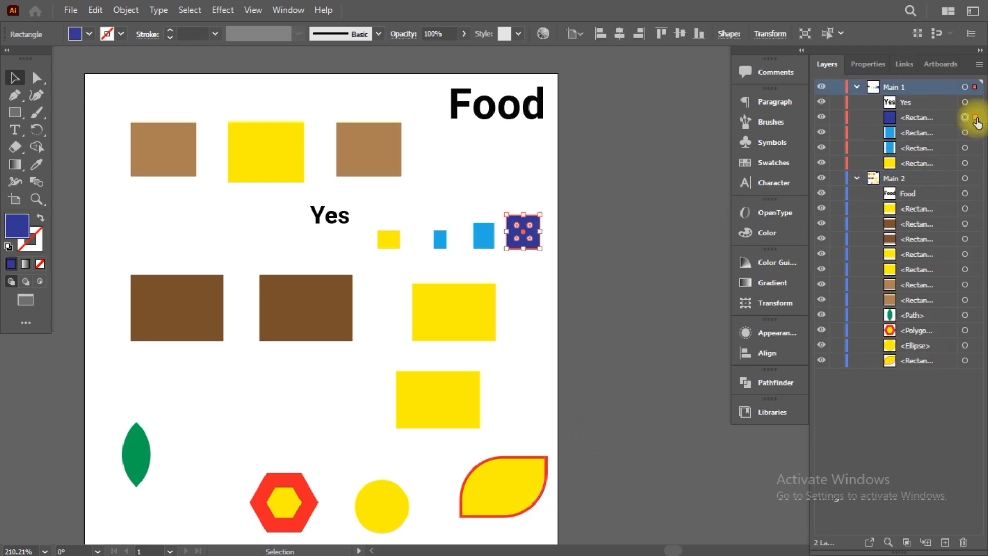
{"action": "left_click", "coordinate": [976, 224]}
{"action": "left_click", "coordinate": [975, 239]}
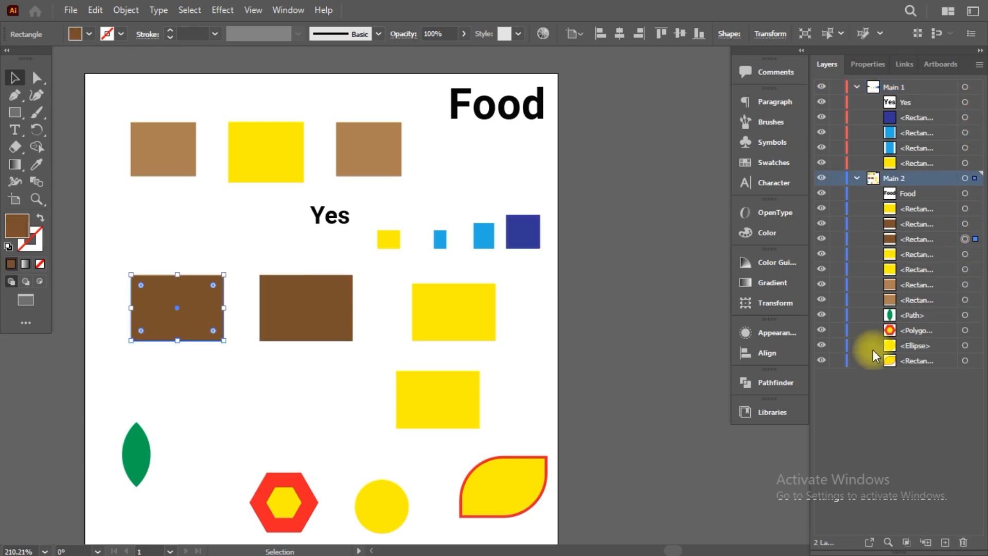
Step: Select Main 2's objects one by one through the layer list, from the leaf shape up to the top row's yellow rectangle
{"action": "left_click", "coordinate": [976, 360]}
{"action": "left_click", "coordinate": [976, 345]}
{"action": "left_click", "coordinate": [976, 330]}
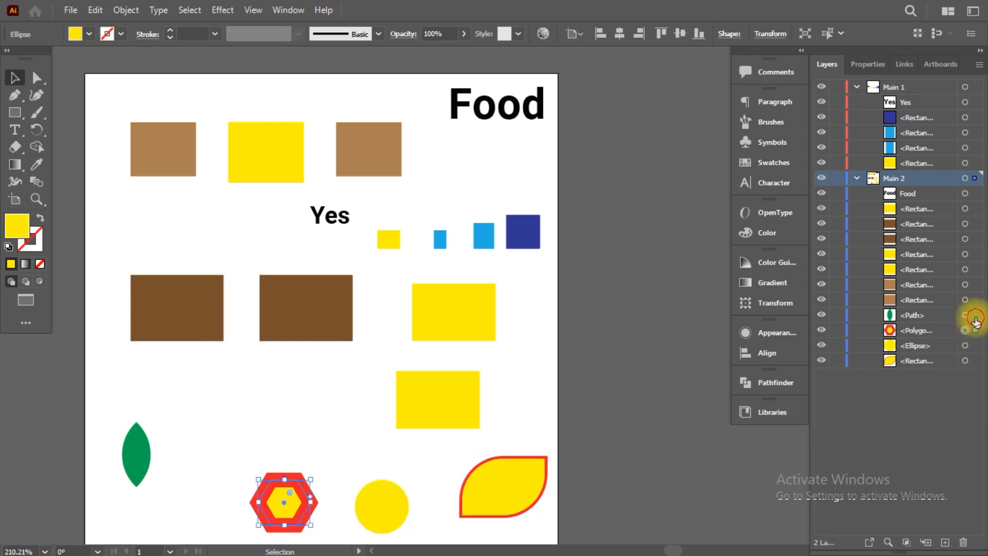
{"action": "left_click", "coordinate": [975, 315]}
{"action": "left_click", "coordinate": [975, 299]}
{"action": "left_click", "coordinate": [976, 285]}
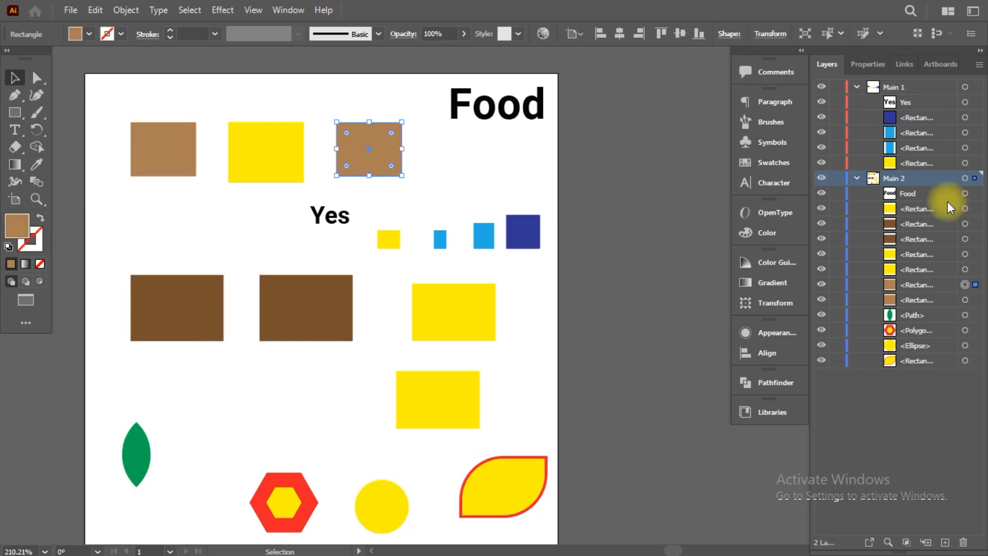
{"action": "left_click", "coordinate": [975, 270]}
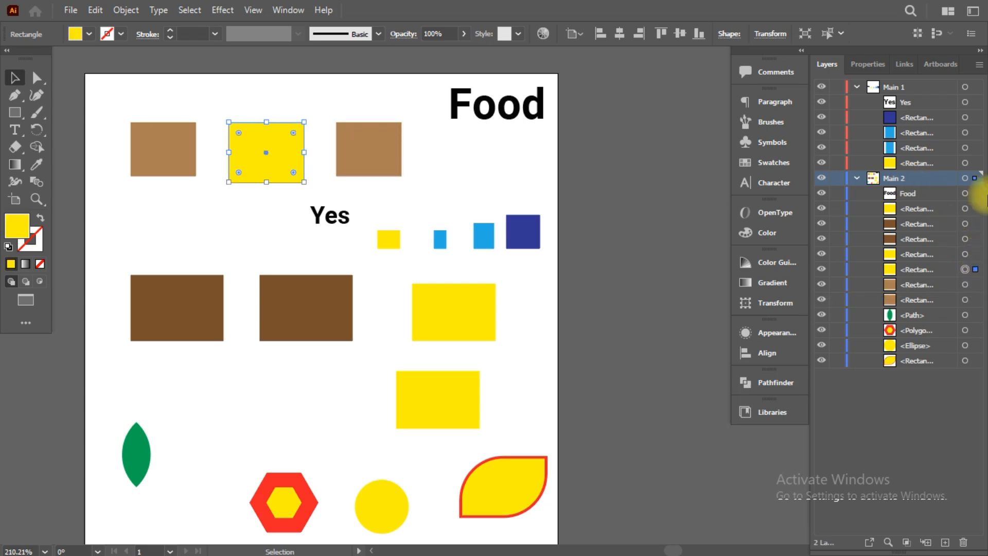
Step: Select Main 1's rectangles and the "Yes" text one by one through the layer list, finishing on the larger light blue rectangle
{"action": "left_click", "coordinate": [975, 163]}
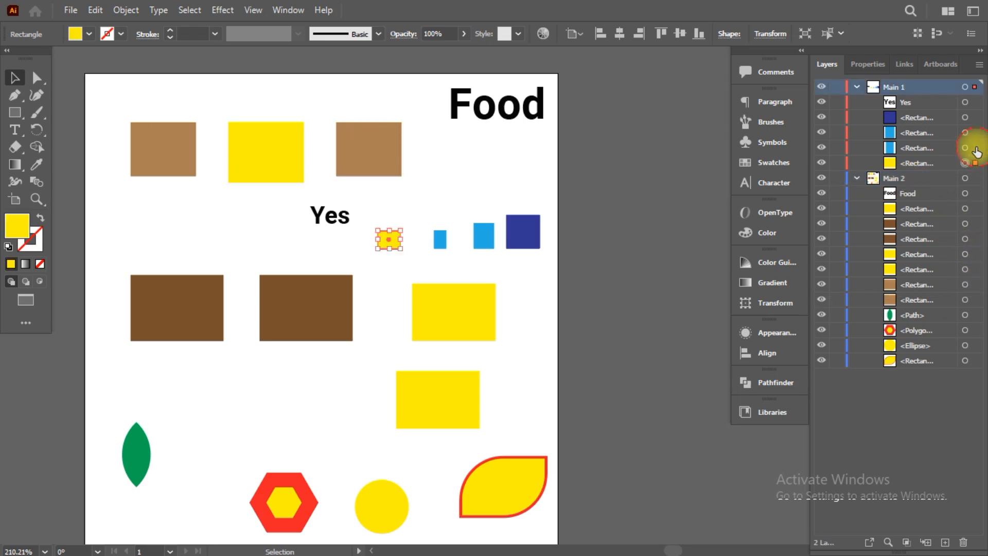
{"action": "left_click", "coordinate": [975, 147]}
{"action": "left_click", "coordinate": [976, 133]}
{"action": "left_click", "coordinate": [975, 117]}
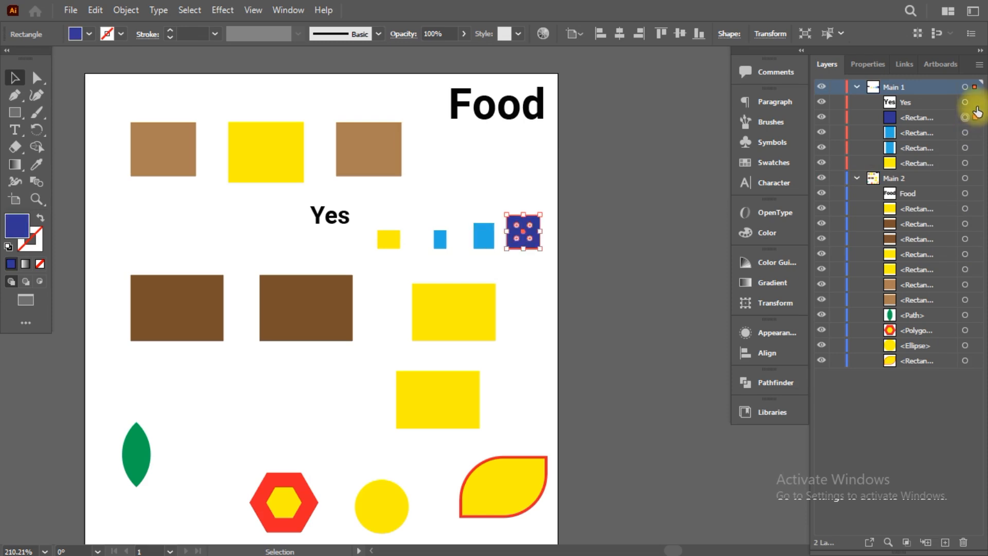
{"action": "left_click", "coordinate": [975, 102]}
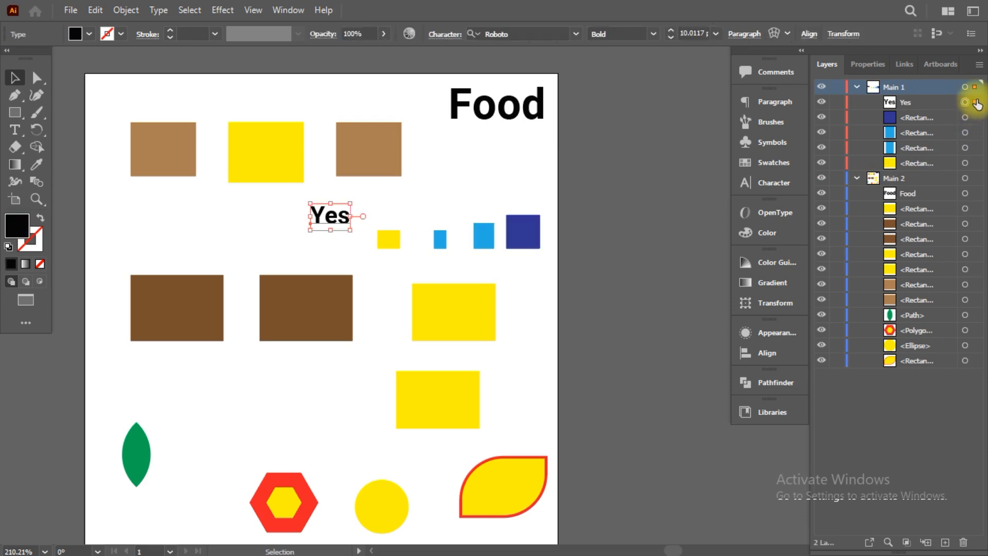
{"action": "left_click", "coordinate": [976, 118]}
{"action": "left_click", "coordinate": [976, 133]}
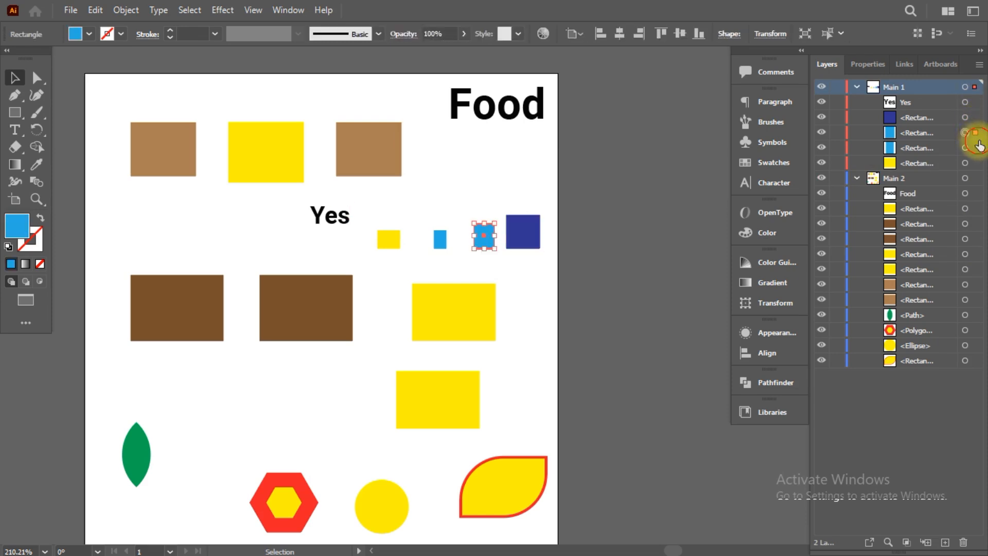
Step: Select Main 1's smaller light blue rectangle and three of Main 2's rectangles in turn through the layer list, and collapse both layers
{"action": "left_click", "coordinate": [975, 148]}
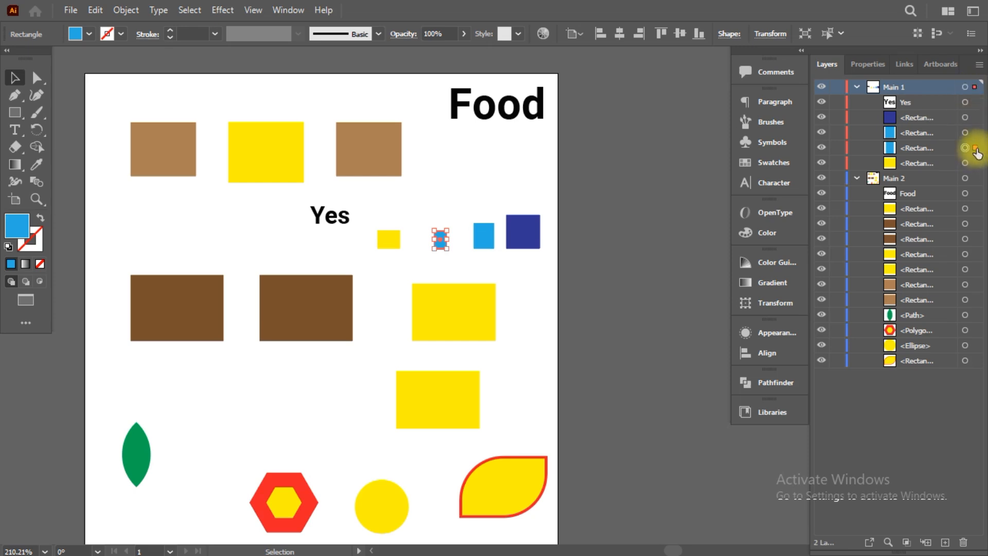
{"action": "left_click", "coordinate": [975, 208]}
{"action": "left_click", "coordinate": [975, 223]}
{"action": "left_click", "coordinate": [976, 254]}
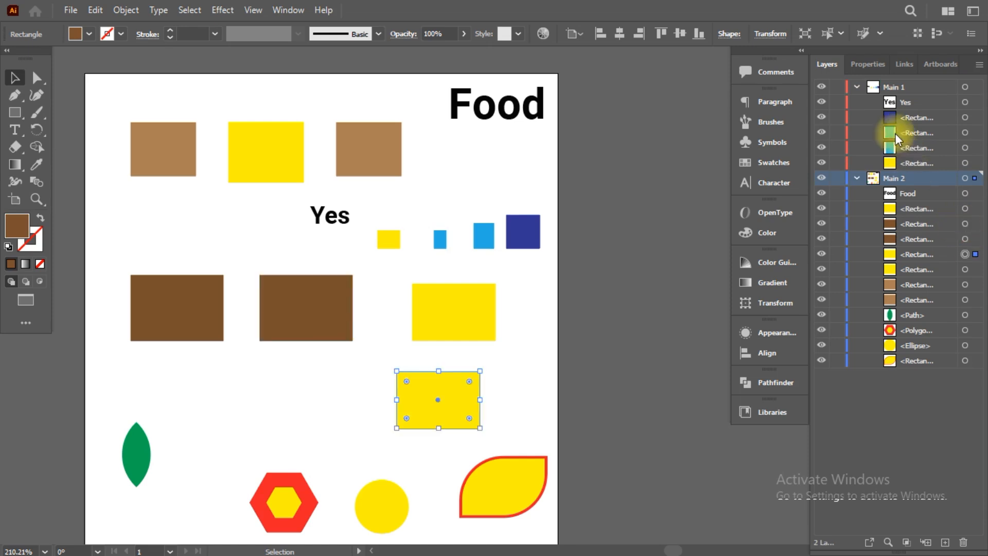
{"action": "left_click", "coordinate": [856, 87]}
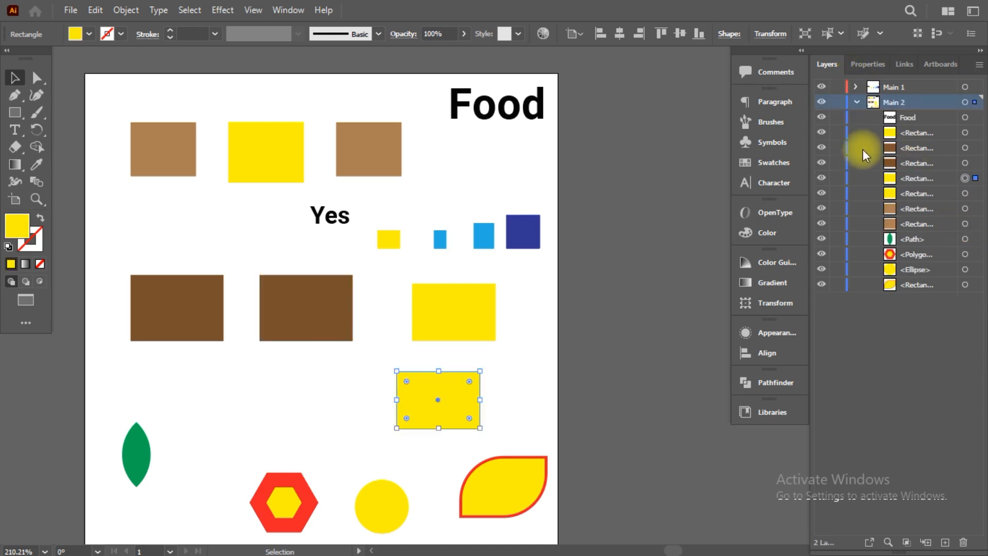
{"action": "left_click", "coordinate": [857, 101]}
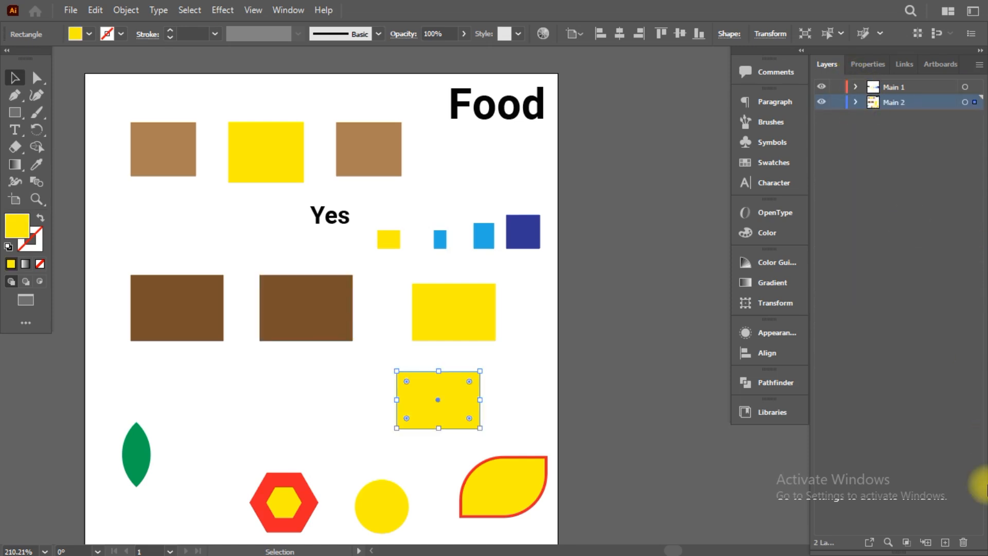
Step: Create a new layer above Main 2 and draw three yellow hexagons of different sizes on it below the dark brown rectangles
{"action": "left_click", "coordinate": [945, 543]}
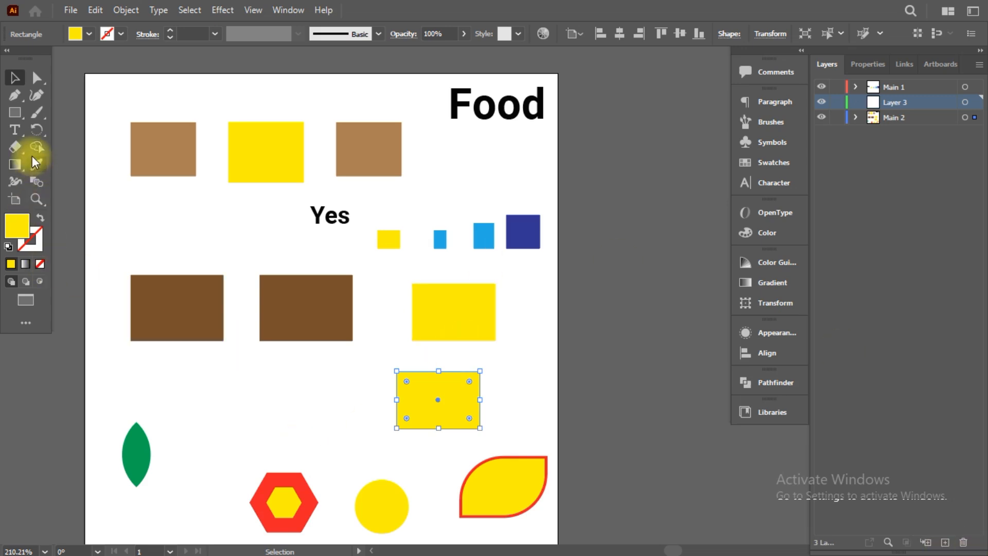
{"action": "left_click", "coordinate": [15, 114]}
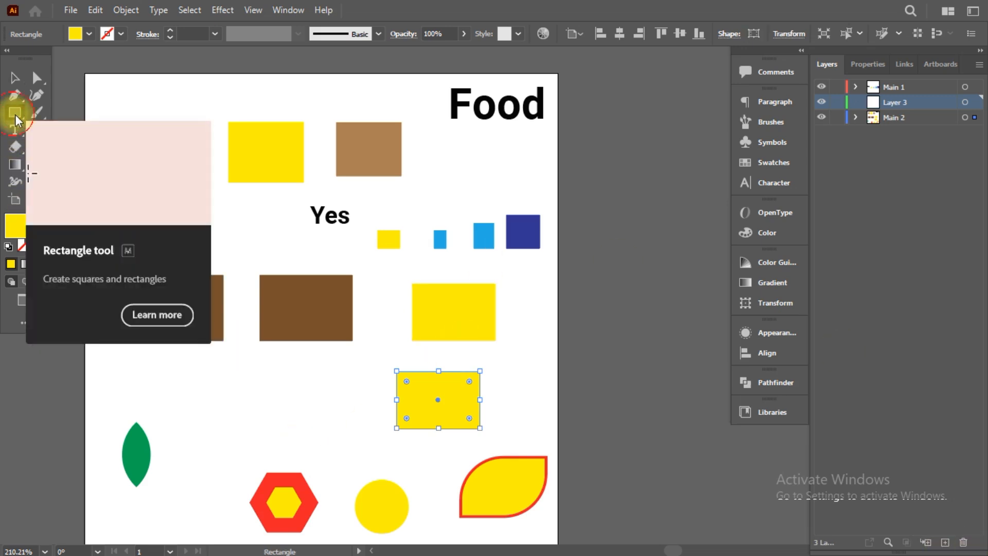
{"action": "left_click_drag", "start_coordinate": [17, 118], "coordinate": [58, 147]}
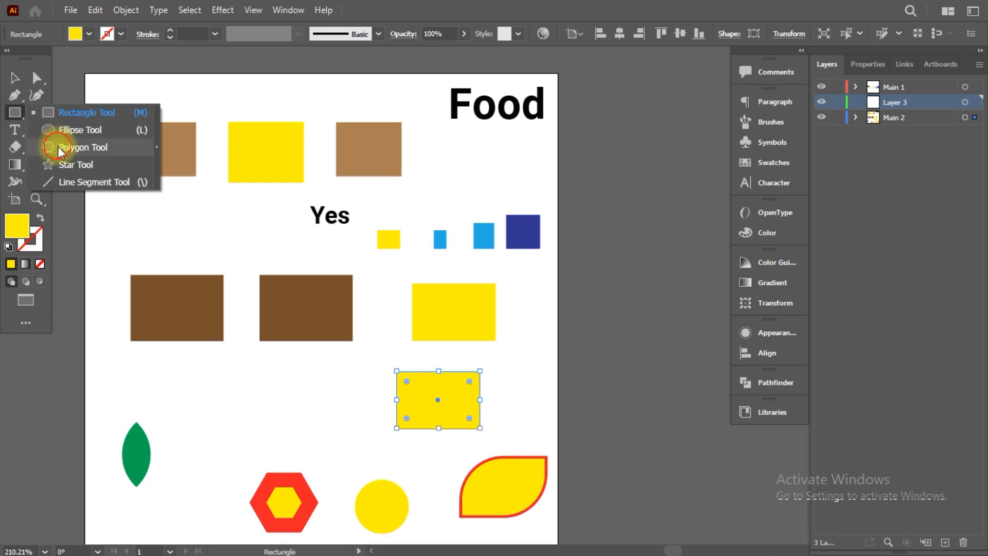
{"action": "left_click_drag", "start_coordinate": [179, 391], "coordinate": [199, 411]}
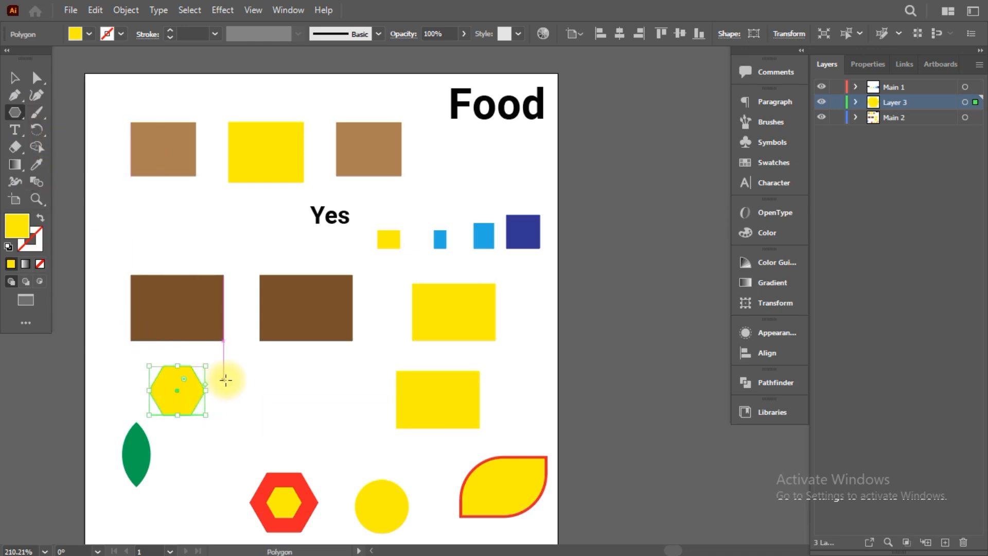
{"action": "mouse_move", "coordinate": [229, 378]}
{"action": "left_mouse_down"}
{"action": "mouse_move", "coordinate": [254, 404]}
{"action": "mouse_move", "coordinate": [259, 388]}
{"action": "mouse_move", "coordinate": [311, 387]}
{"action": "left_mouse_up"}
{"action": "key", "text": "ctrl+z"}
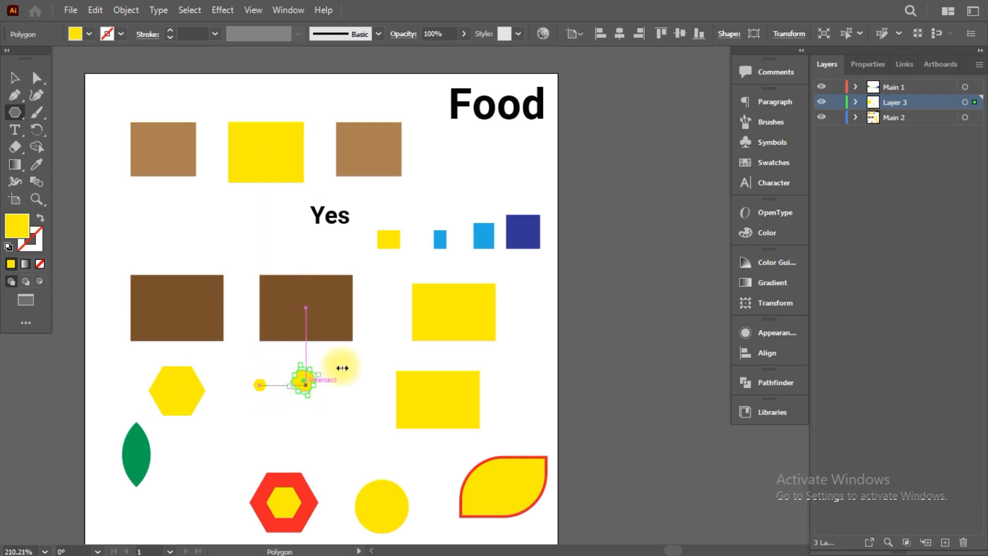
Step: Expand Layer 3, select its hexagons one by one through the layer list, and collapse it again
{"action": "left_click", "coordinate": [857, 101]}
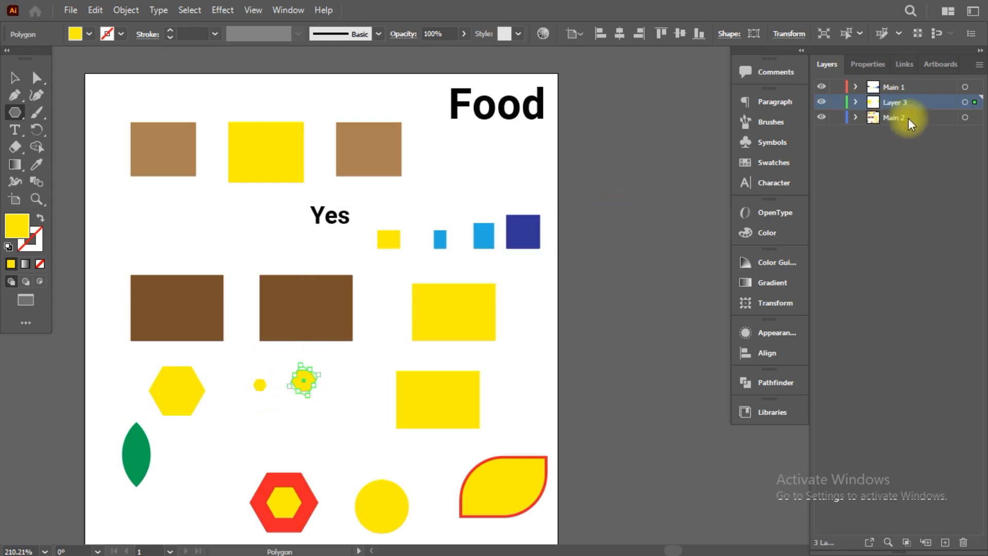
{"action": "left_click", "coordinate": [975, 132]}
{"action": "left_click", "coordinate": [976, 147]}
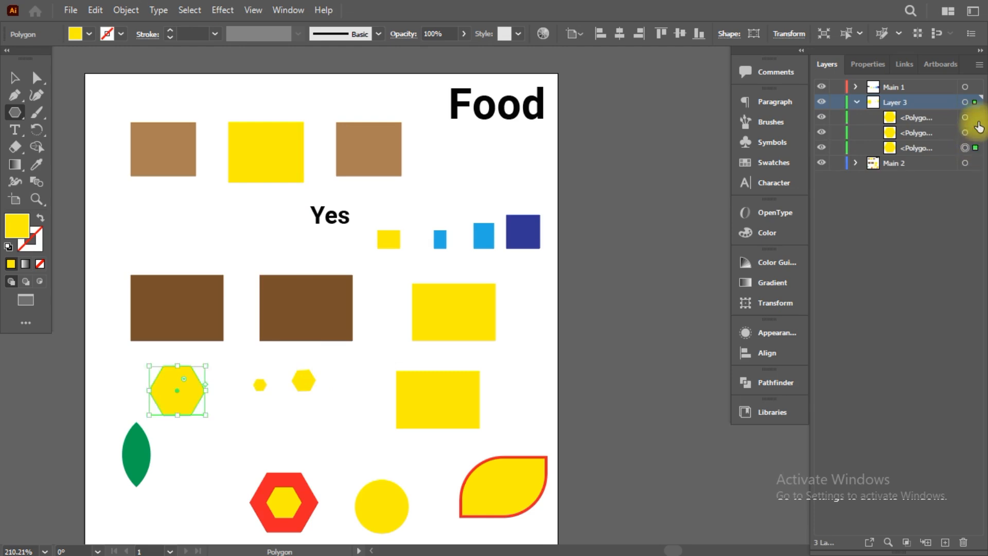
{"action": "left_click", "coordinate": [975, 117]}
{"action": "left_click", "coordinate": [858, 102]}
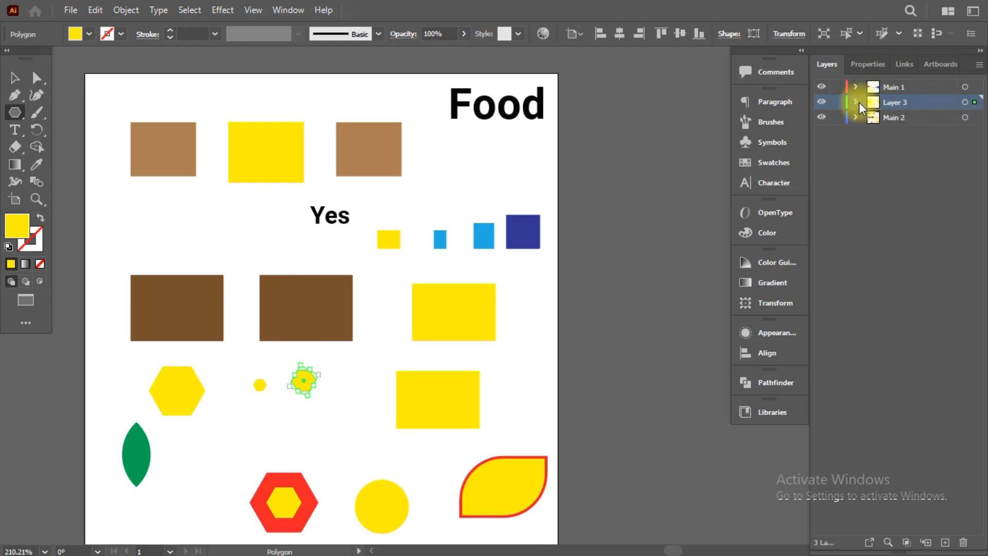
Step: Rename Layer 3 as Main 3 and move it below Main 2 in the layer order
{"action": "double_click", "coordinate": [899, 98]}
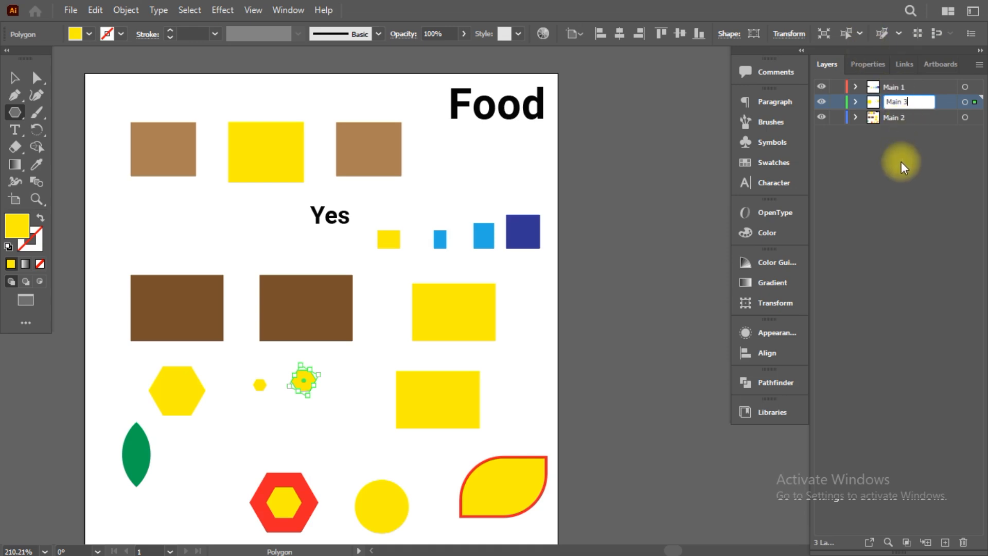
{"action": "key", "text": "Return"}
{"action": "left_click_drag", "start_coordinate": [903, 101], "coordinate": [898, 134]}
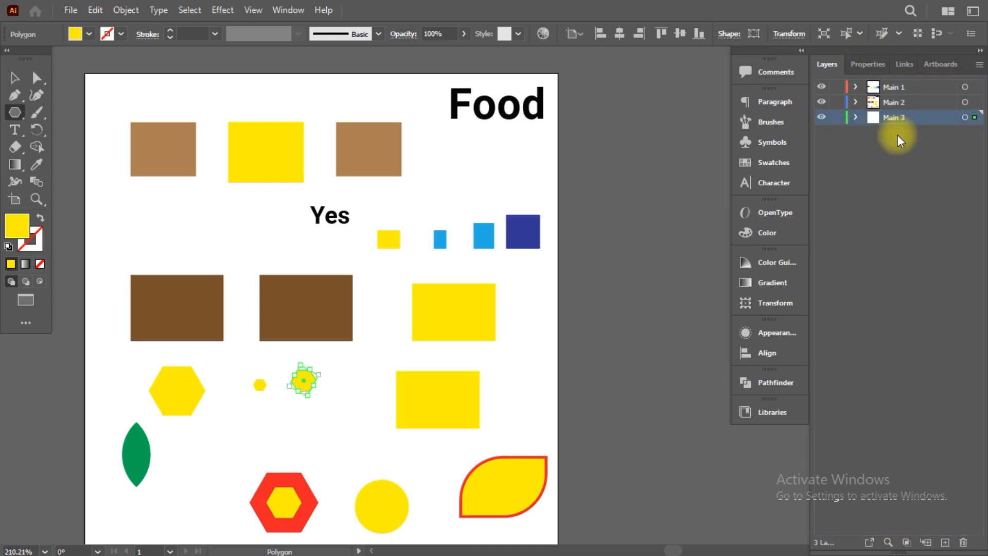
Step: Select all artwork on Main 1, Main 2 and Main 3 in turn, one whole layer at a time
{"action": "left_click", "coordinate": [922, 88]}
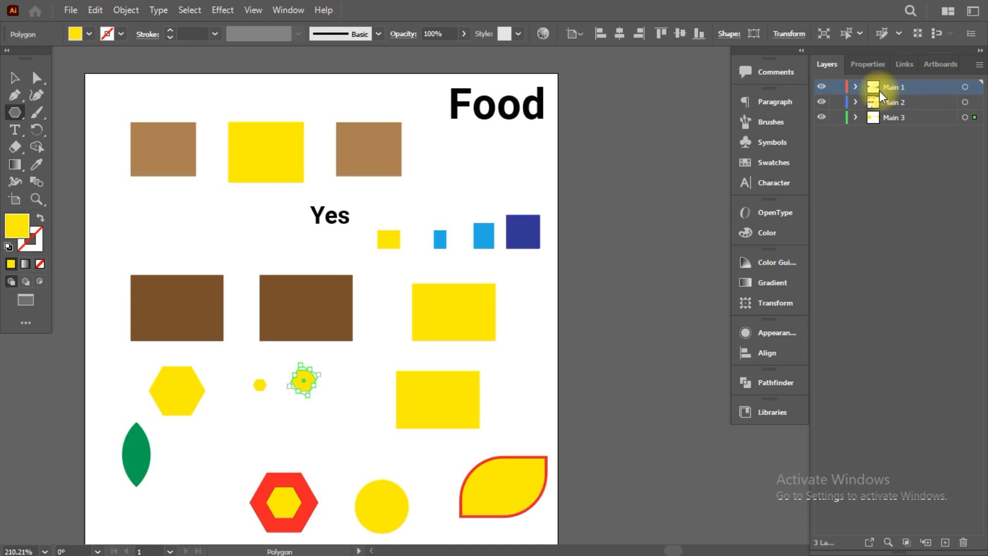
{"action": "left_click", "coordinate": [976, 88]}
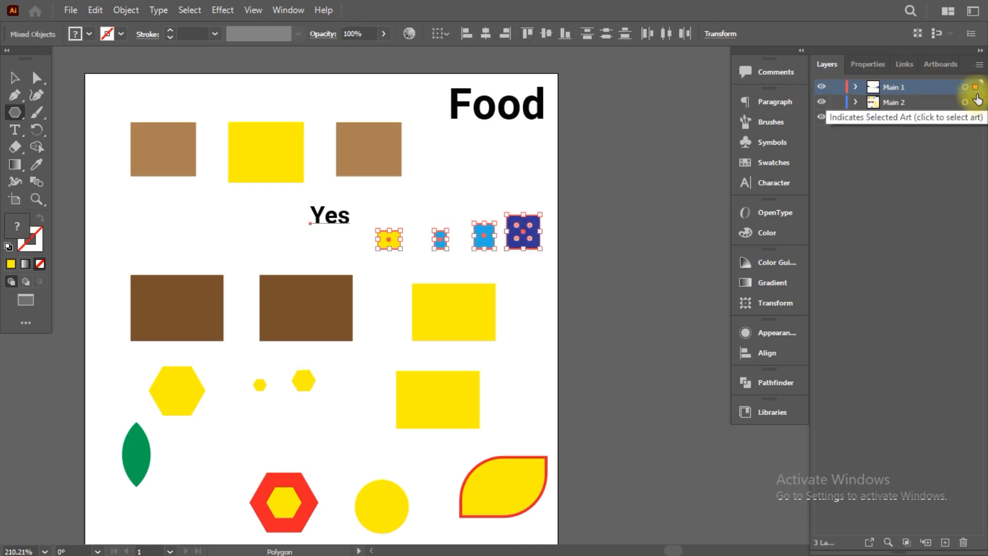
{"action": "left_click", "coordinate": [976, 102]}
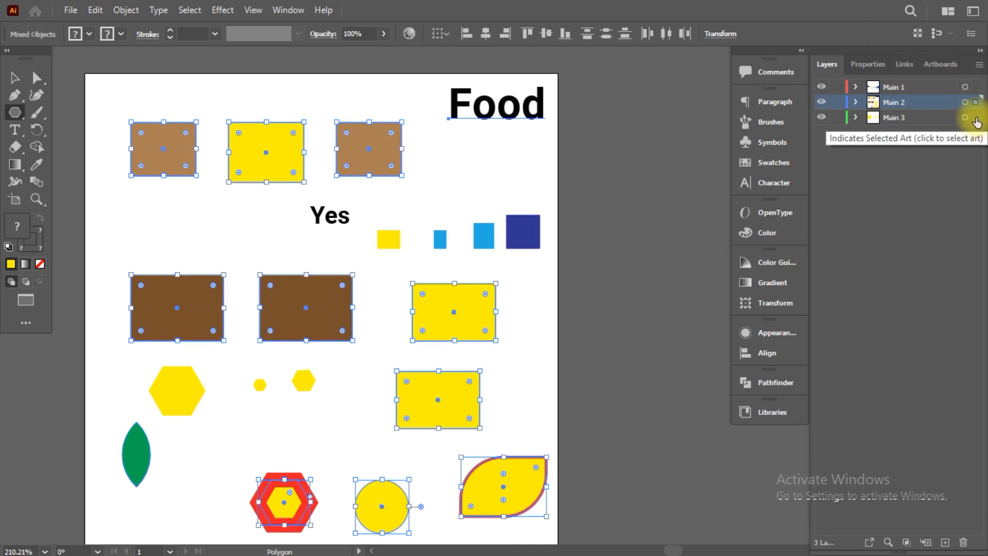
{"action": "left_click", "coordinate": [976, 117]}
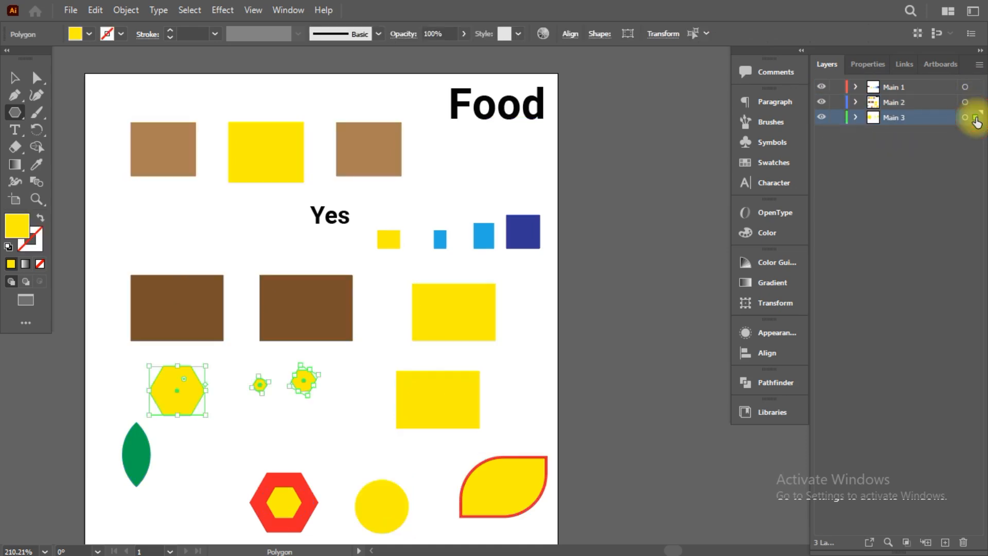
Step: Add a new empty layer directly above Main 3 and another one above Main 1
{"action": "left_click", "coordinate": [945, 542]}
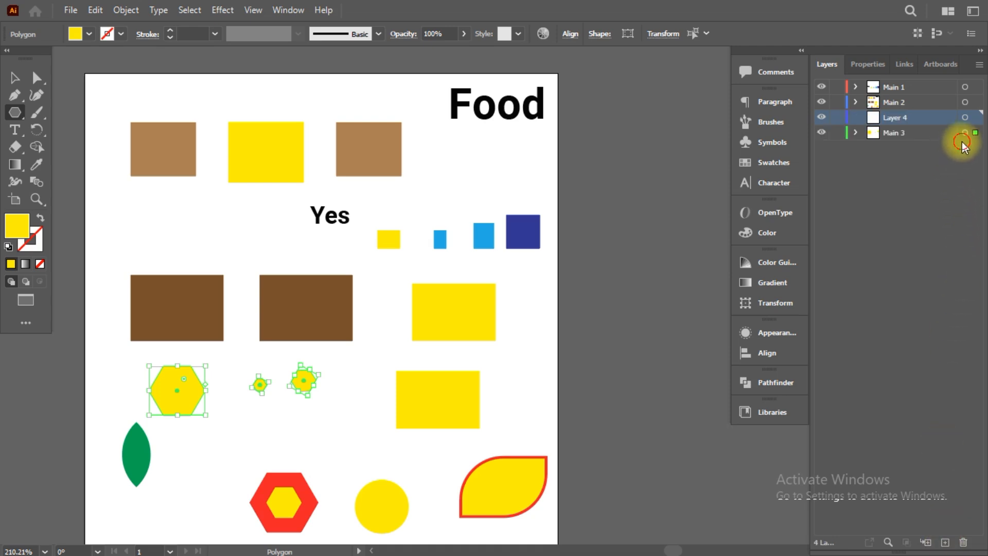
{"action": "left_click", "coordinate": [974, 86]}
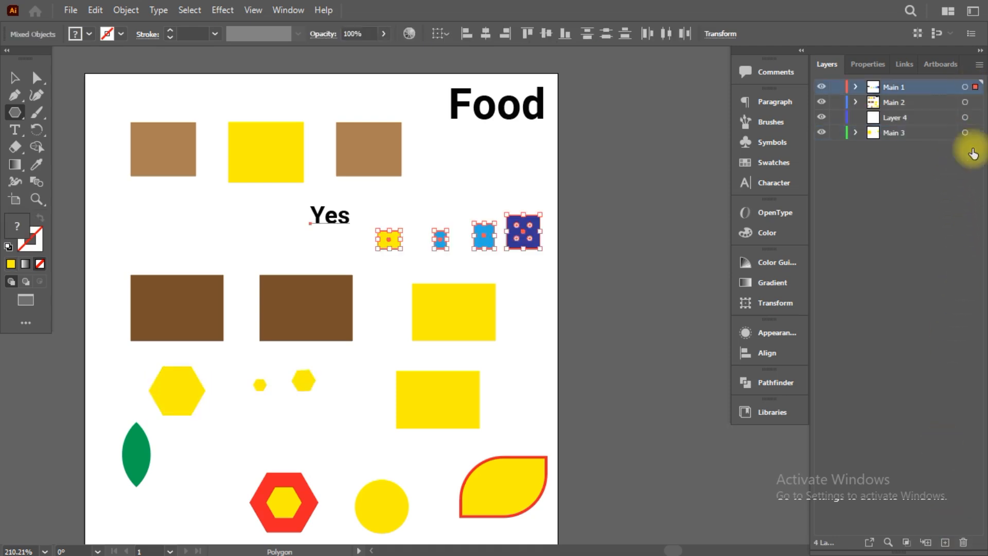
{"action": "left_click", "coordinate": [946, 542]}
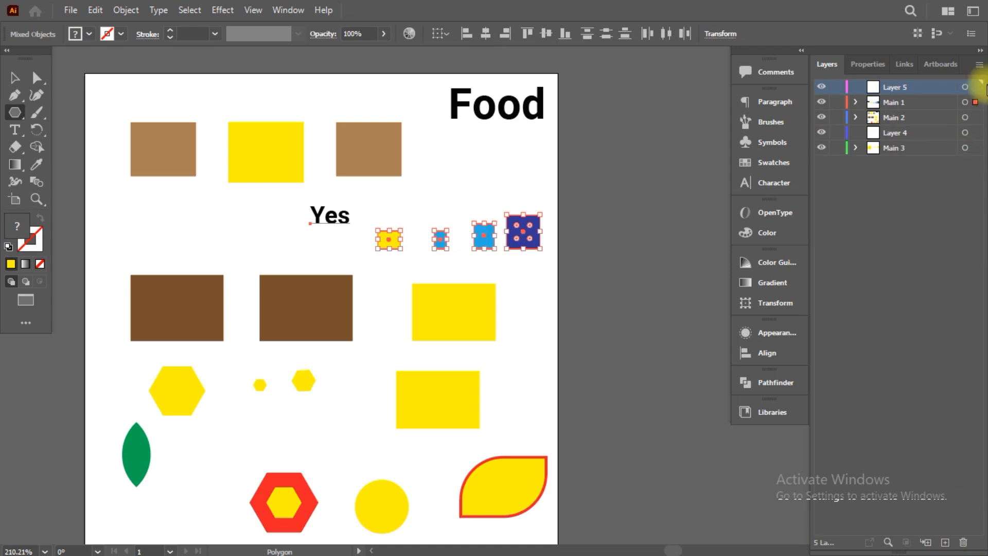
Step: Check Layer 5, Main 3 and Layer 4 for artwork that can be selected through the layer list
{"action": "left_click", "coordinate": [973, 88]}
{"action": "left_click", "coordinate": [975, 151]}
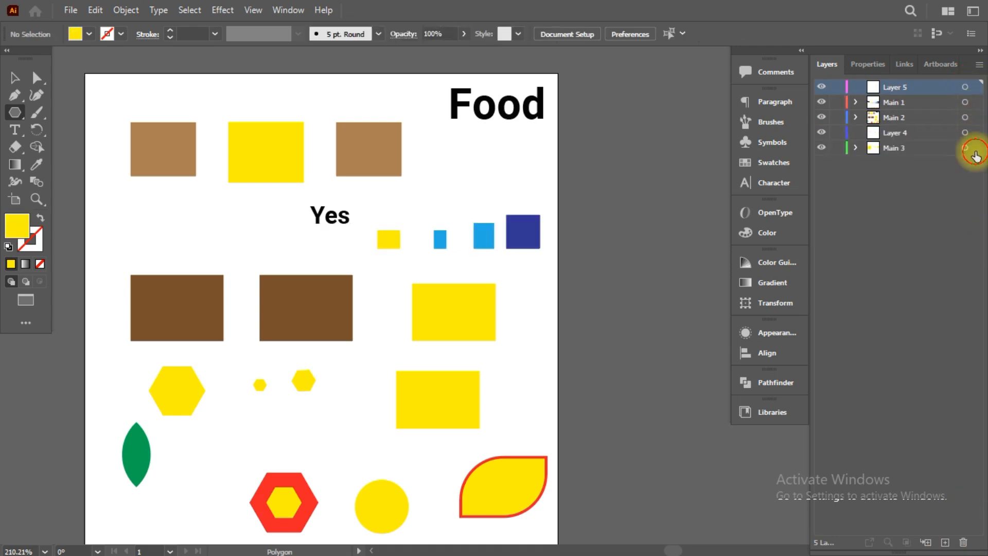
{"action": "left_click", "coordinate": [974, 137]}
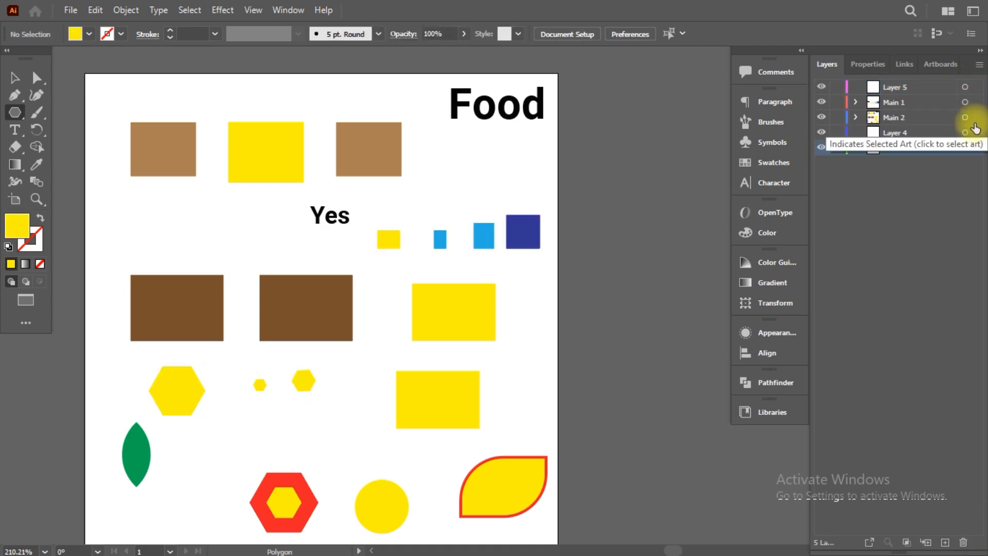
{"action": "left_click", "coordinate": [973, 133]}
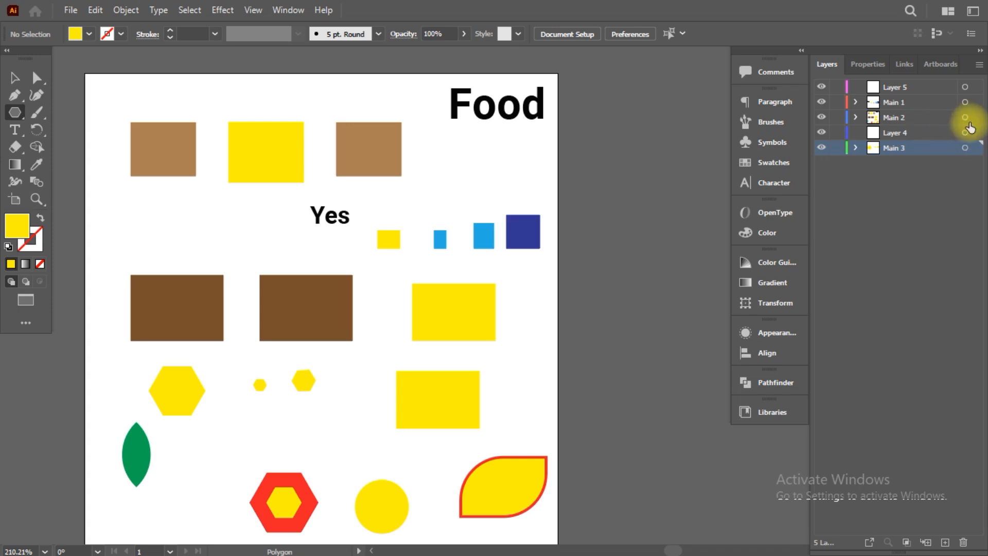
{"action": "left_click", "coordinate": [967, 120]}
Step: Make Layer 4 the active layer and draw a small yellow hexagon on it below the first light brown rectangle
{"action": "left_click", "coordinate": [906, 118]}
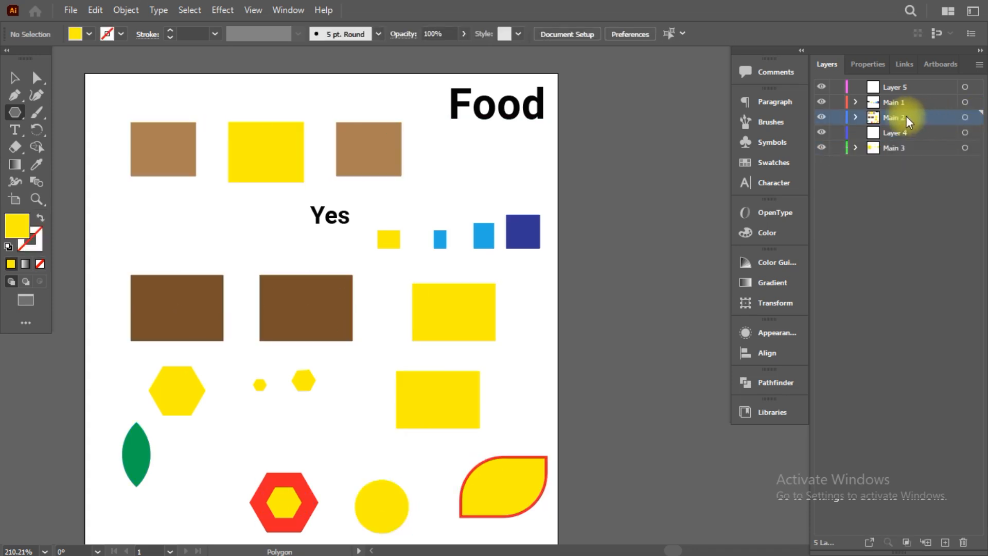
{"action": "left_click", "coordinate": [896, 133]}
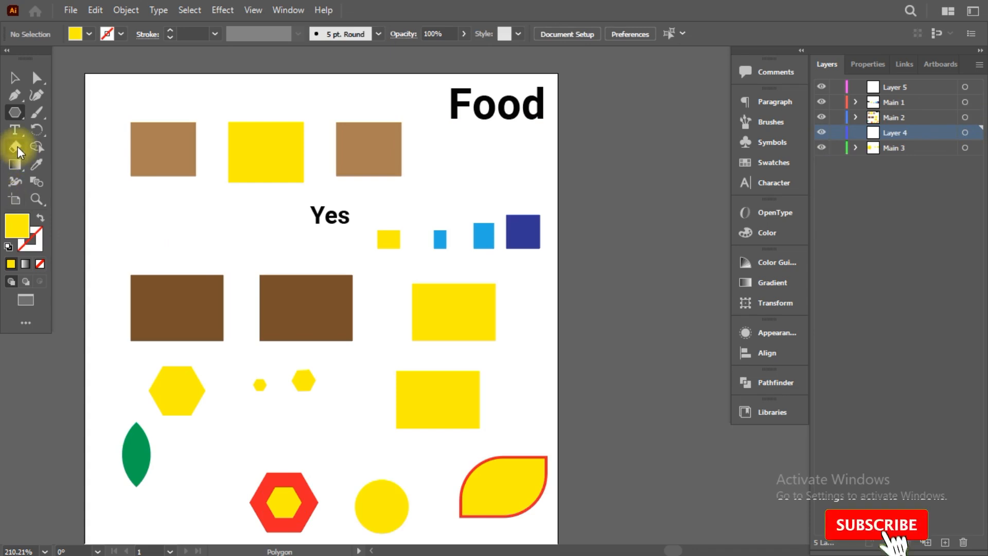
{"action": "left_click", "coordinate": [14, 113]}
{"action": "mouse_move", "coordinate": [161, 207]}
{"action": "left_mouse_down"}
{"action": "mouse_move", "coordinate": [183, 226]}
{"action": "mouse_move", "coordinate": [175, 219]}
{"action": "left_mouse_up"}
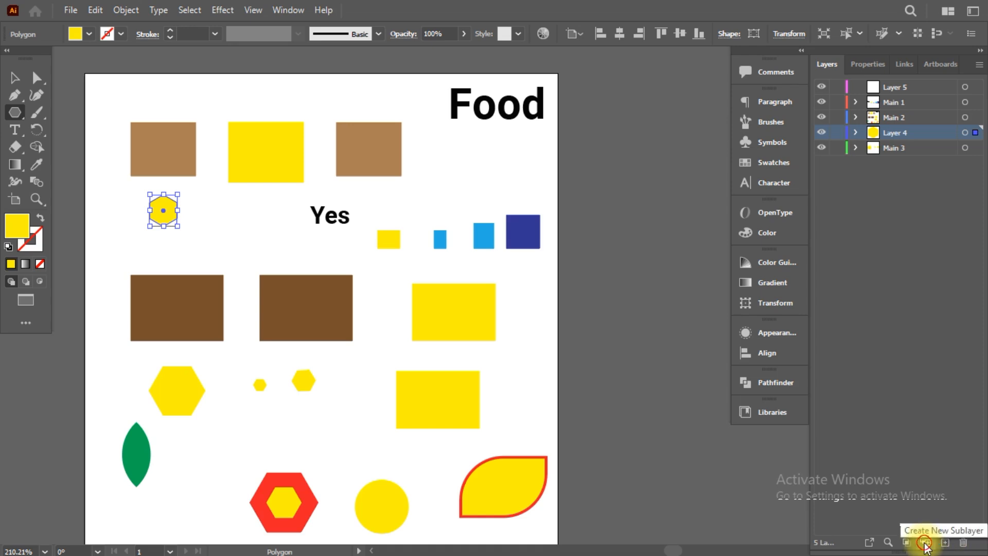
Step: Create a sublayer inside Layer 4, draw a second small yellow hexagon on it beside the first, and collapse Layer 4
{"action": "left_click", "coordinate": [925, 543]}
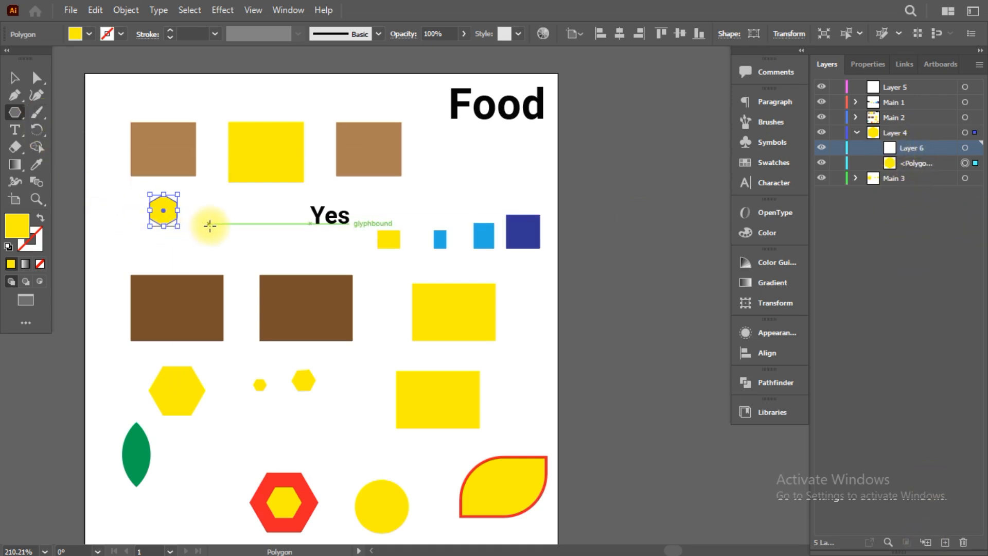
{"action": "left_click_drag", "start_coordinate": [212, 227], "coordinate": [228, 240]}
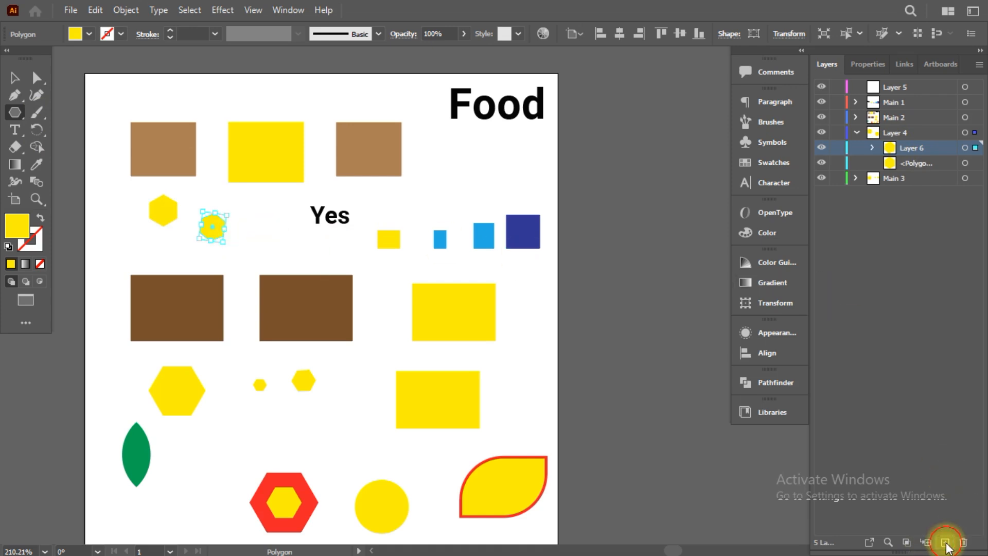
{"action": "left_click", "coordinate": [856, 133]}
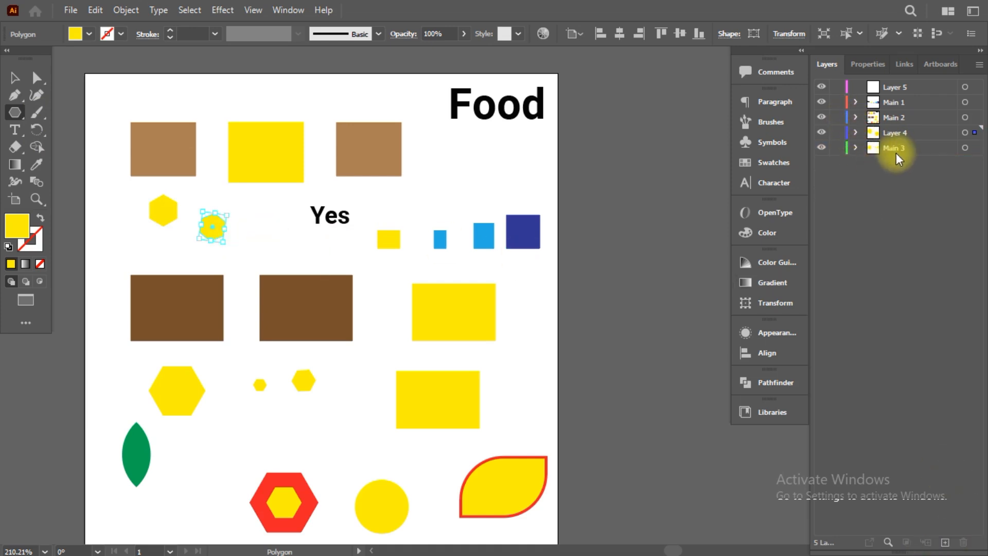
Step: Add a new top-level layer above Layer 4 and make Main 1 the active layer
{"action": "left_click", "coordinate": [945, 543]}
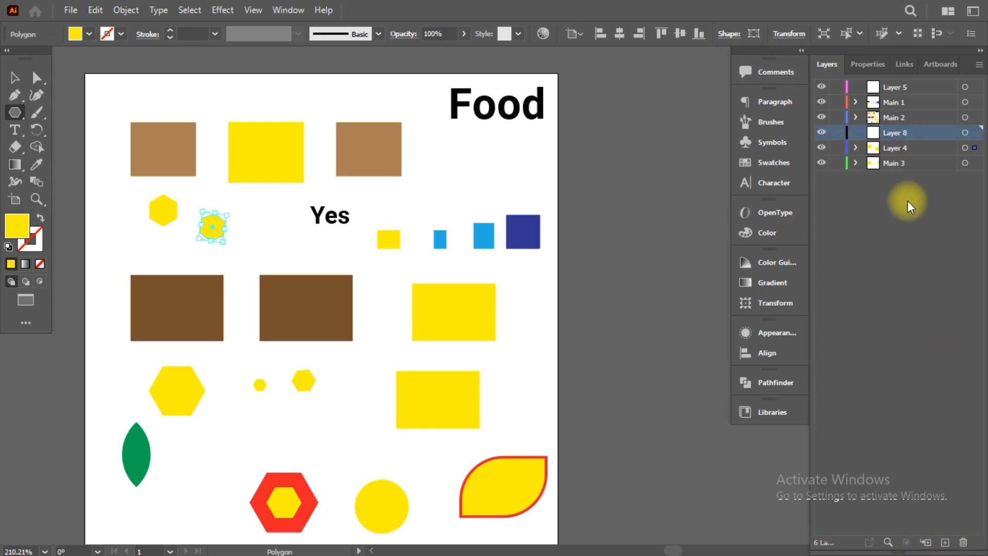
{"action": "left_click", "coordinate": [890, 99]}
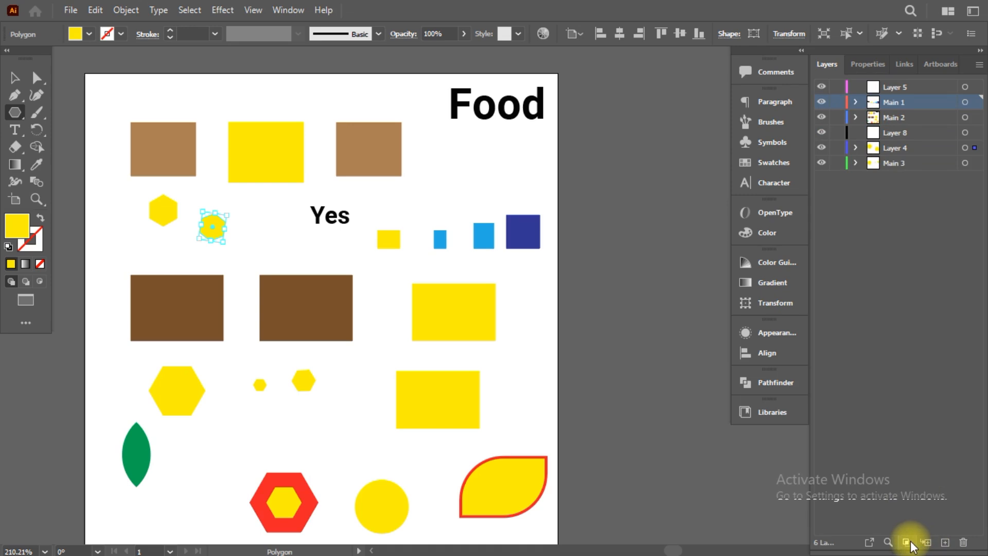